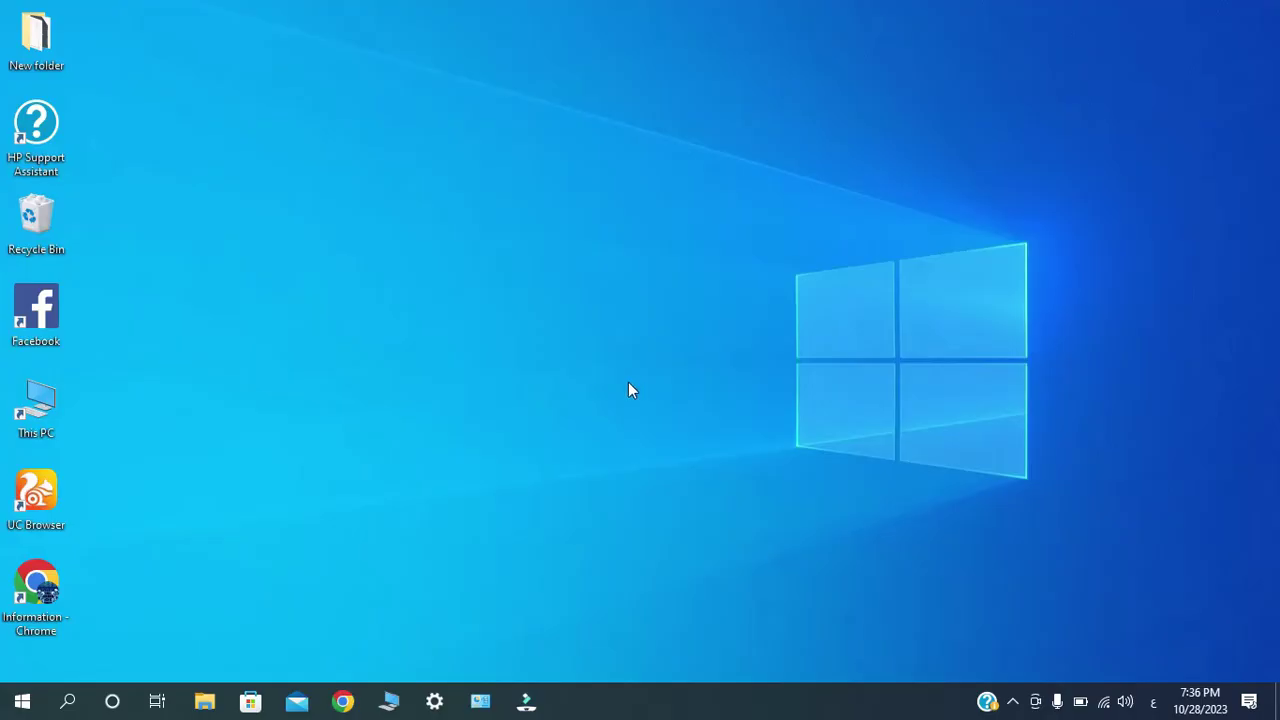
Open Computer Management from the Start button's quick-access menu.
{"action": "left_click", "coordinate": [40, 398]}
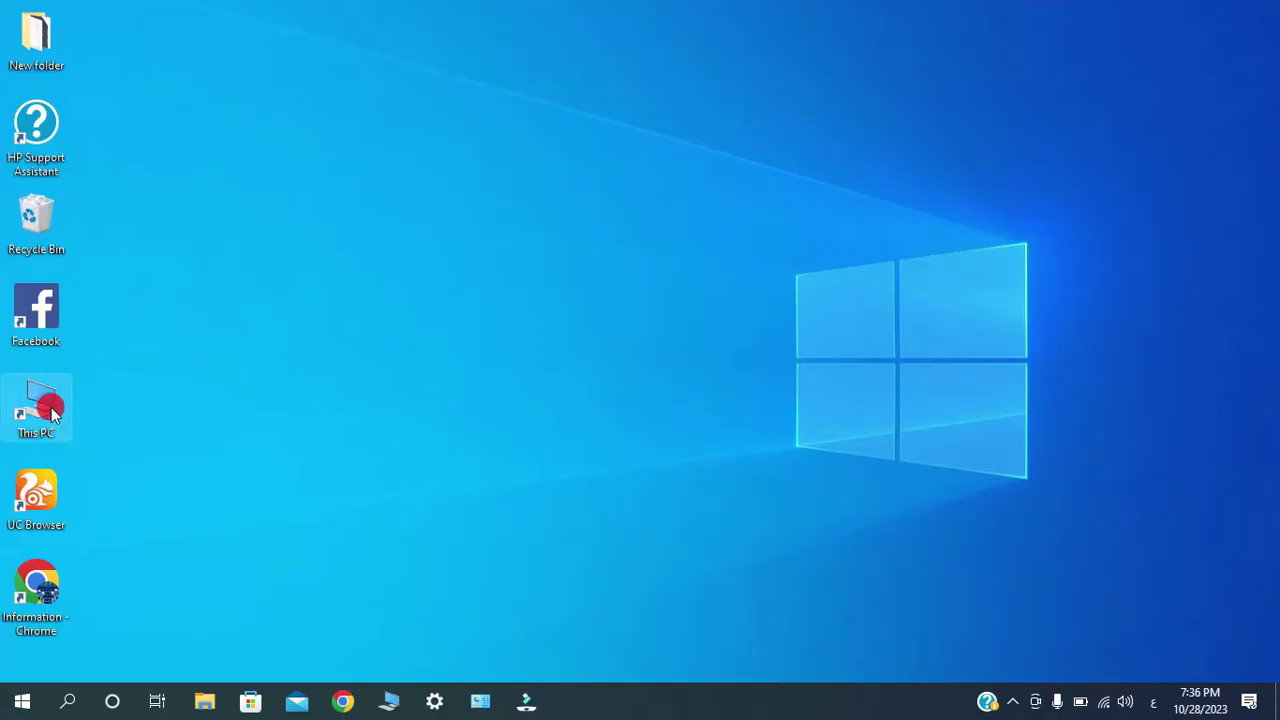
{"action": "right_click", "coordinate": [51, 407]}
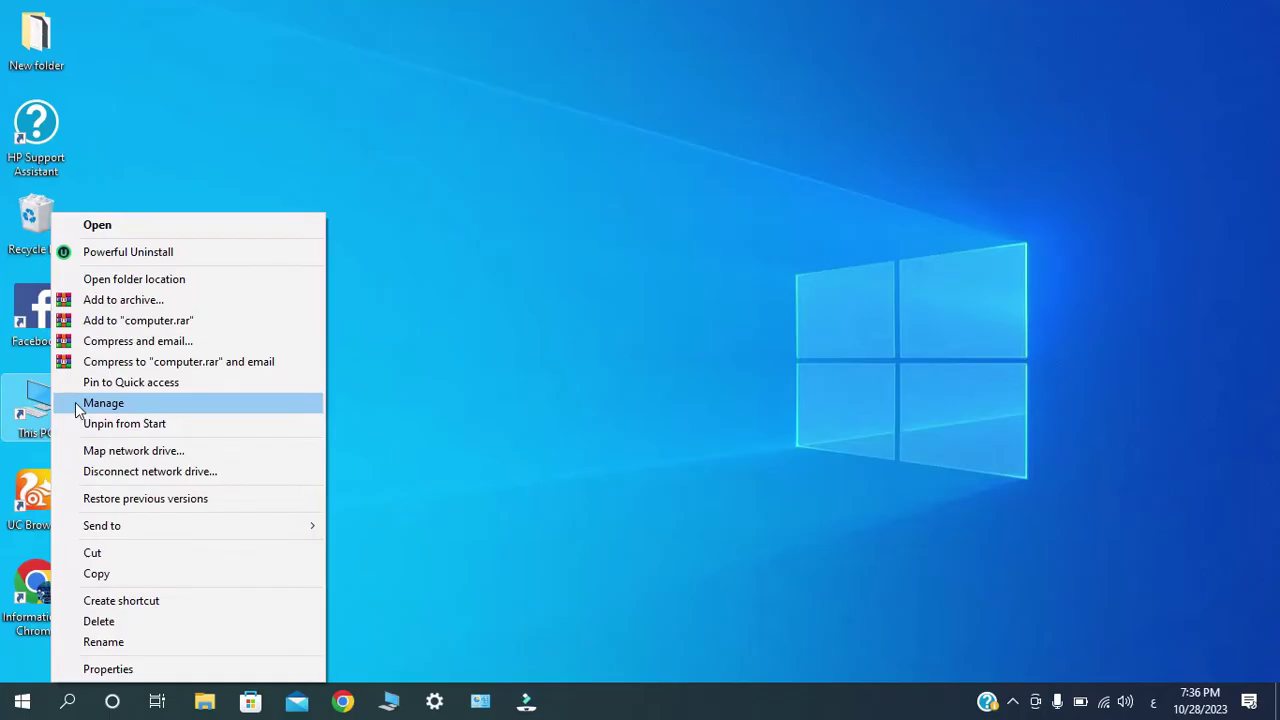
{"action": "left_click", "coordinate": [405, 410]}
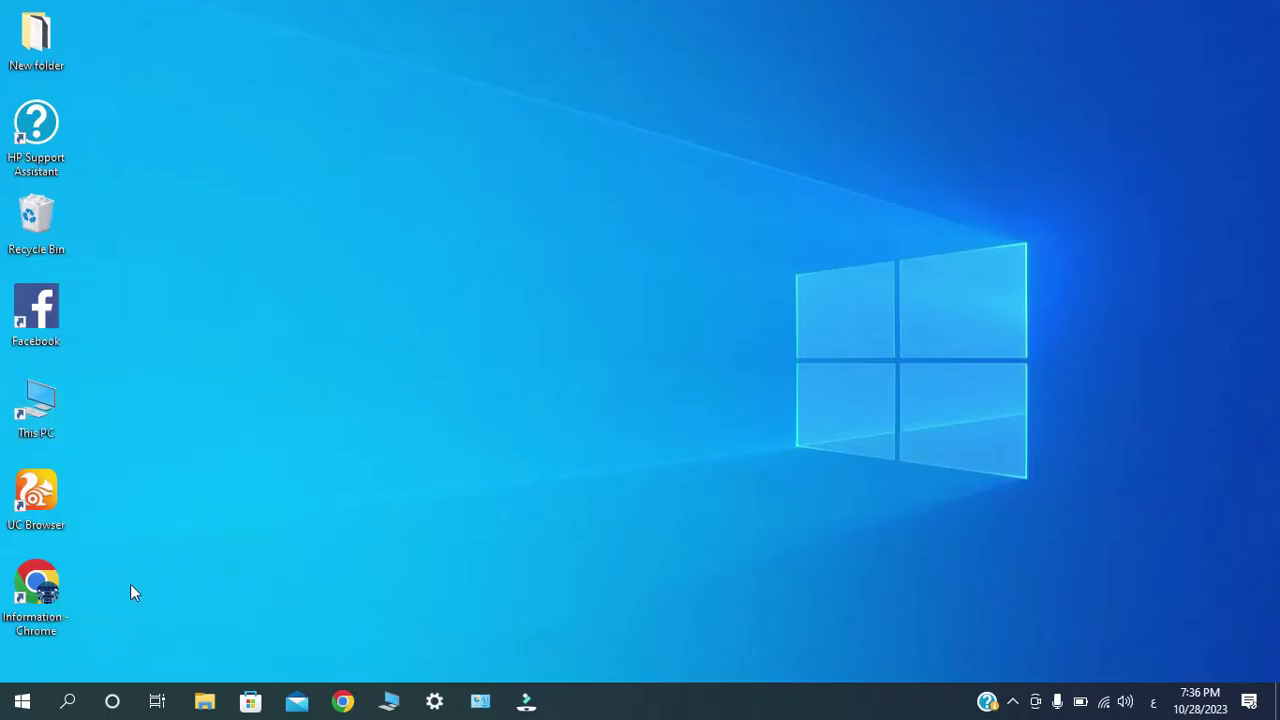
{"action": "right_click", "coordinate": [22, 705]}
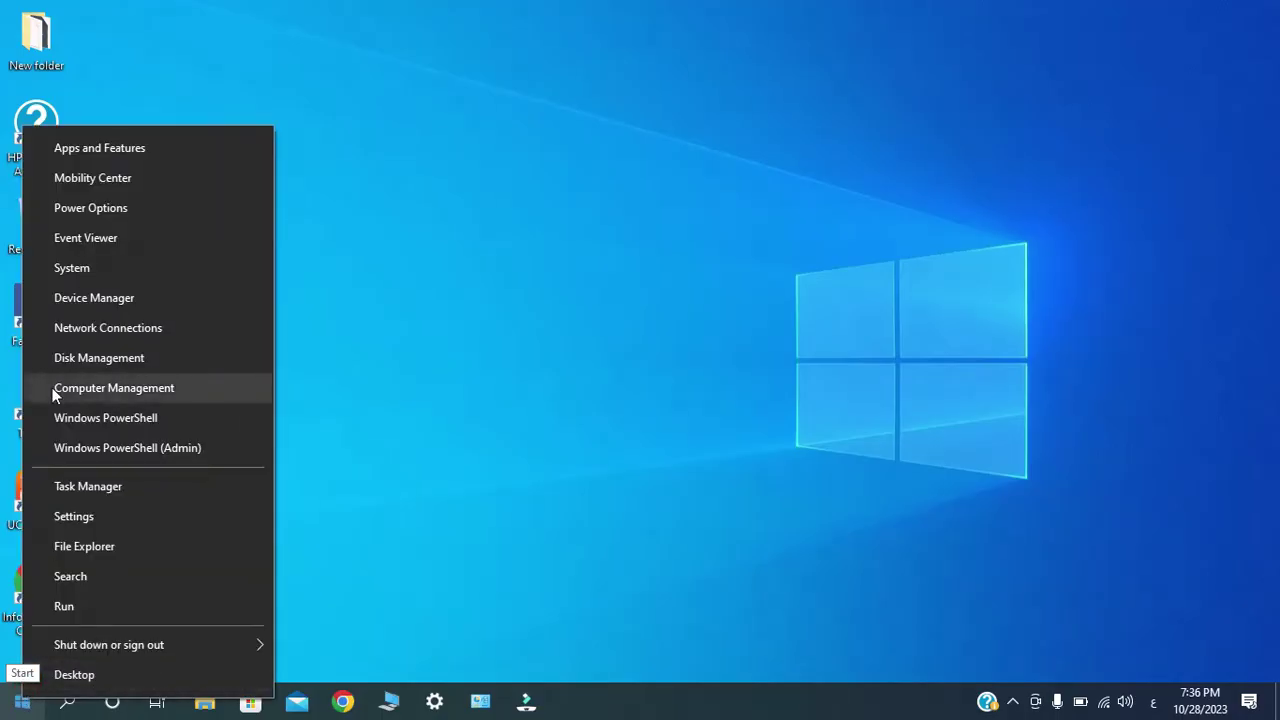
{"action": "left_click", "coordinate": [55, 392]}
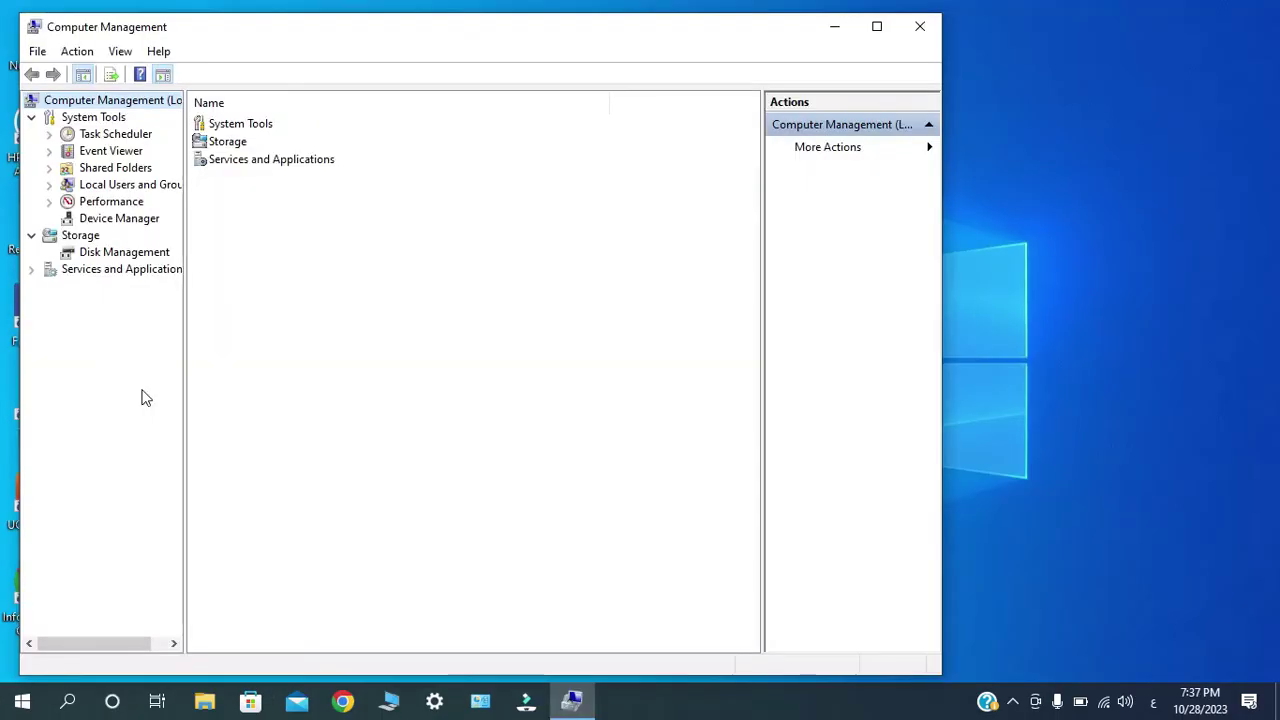
List the Local Users and Groups user accounts, sorted by the Description column.
{"action": "left_click_drag", "start_coordinate": [183, 389], "coordinate": [228, 386]}
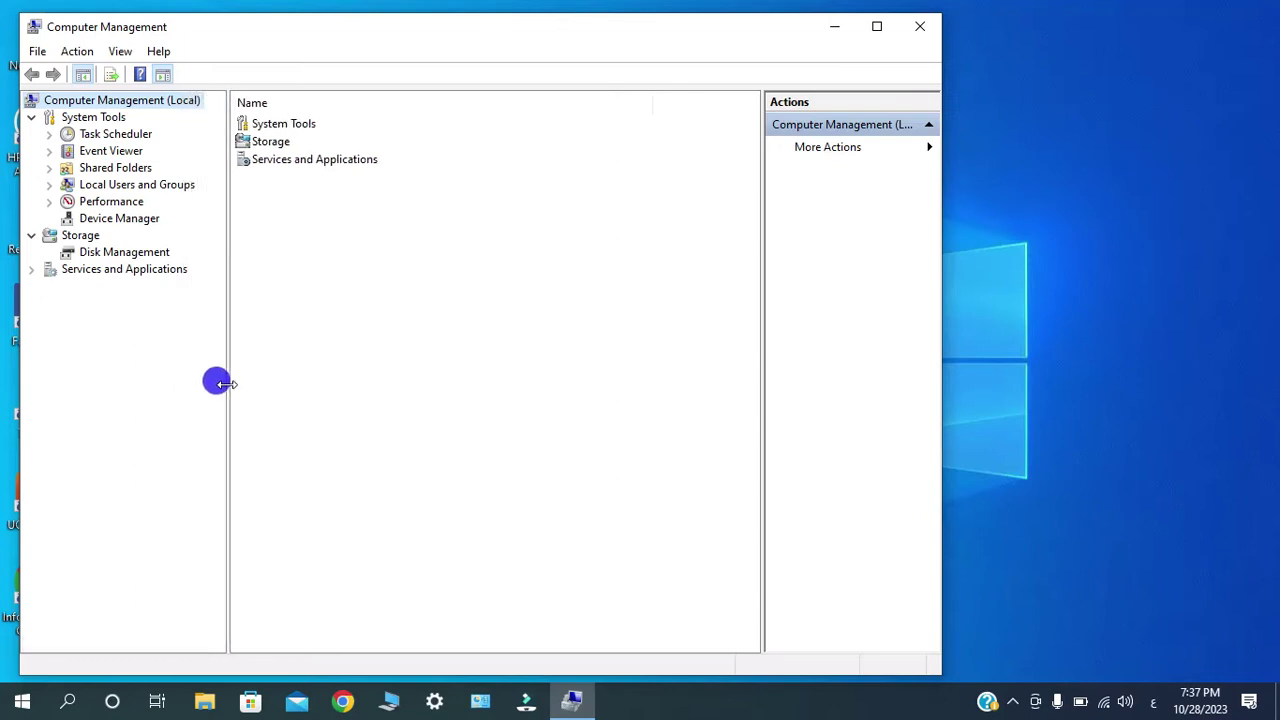
{"action": "left_click", "coordinate": [115, 188]}
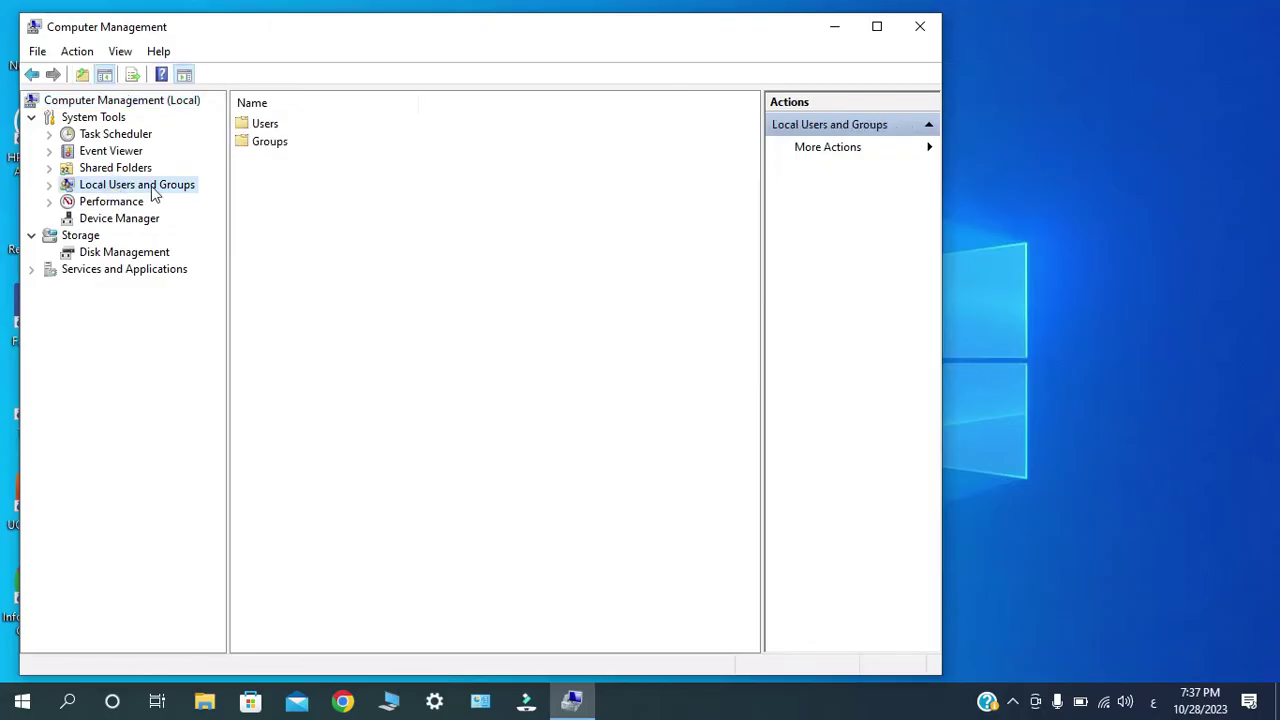
{"action": "double_click", "coordinate": [265, 124]}
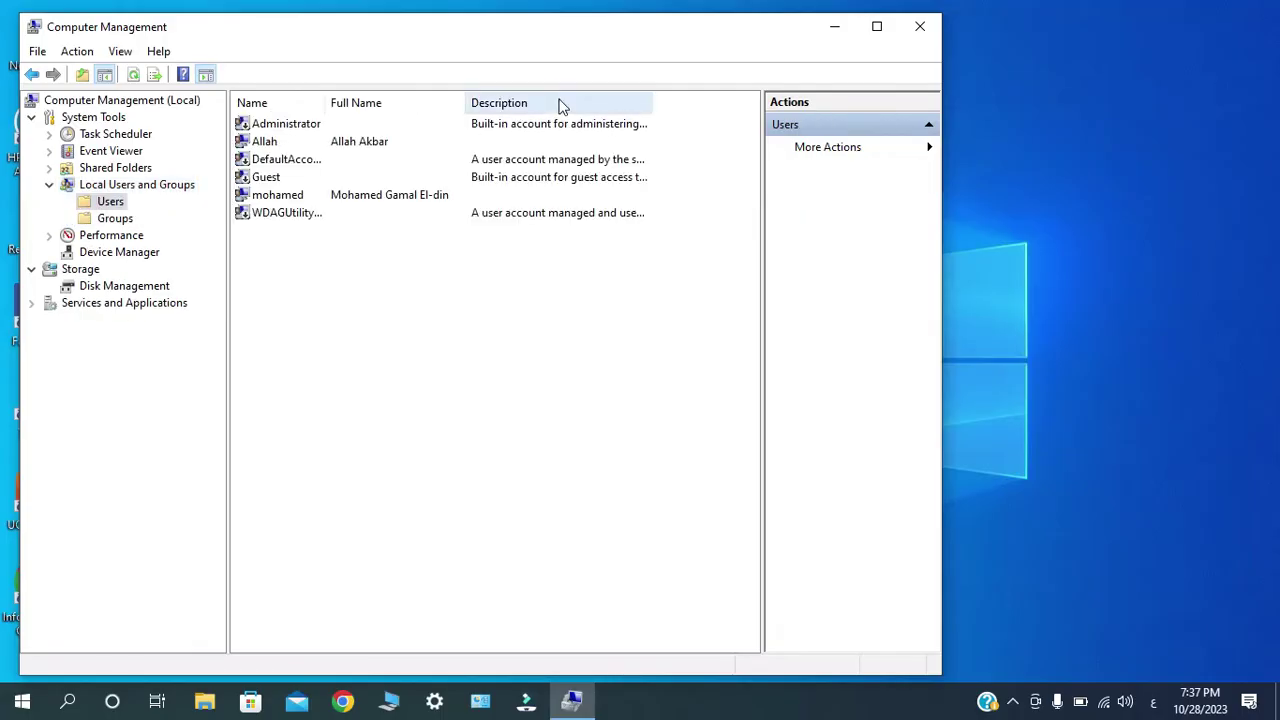
{"action": "left_click", "coordinate": [561, 106]}
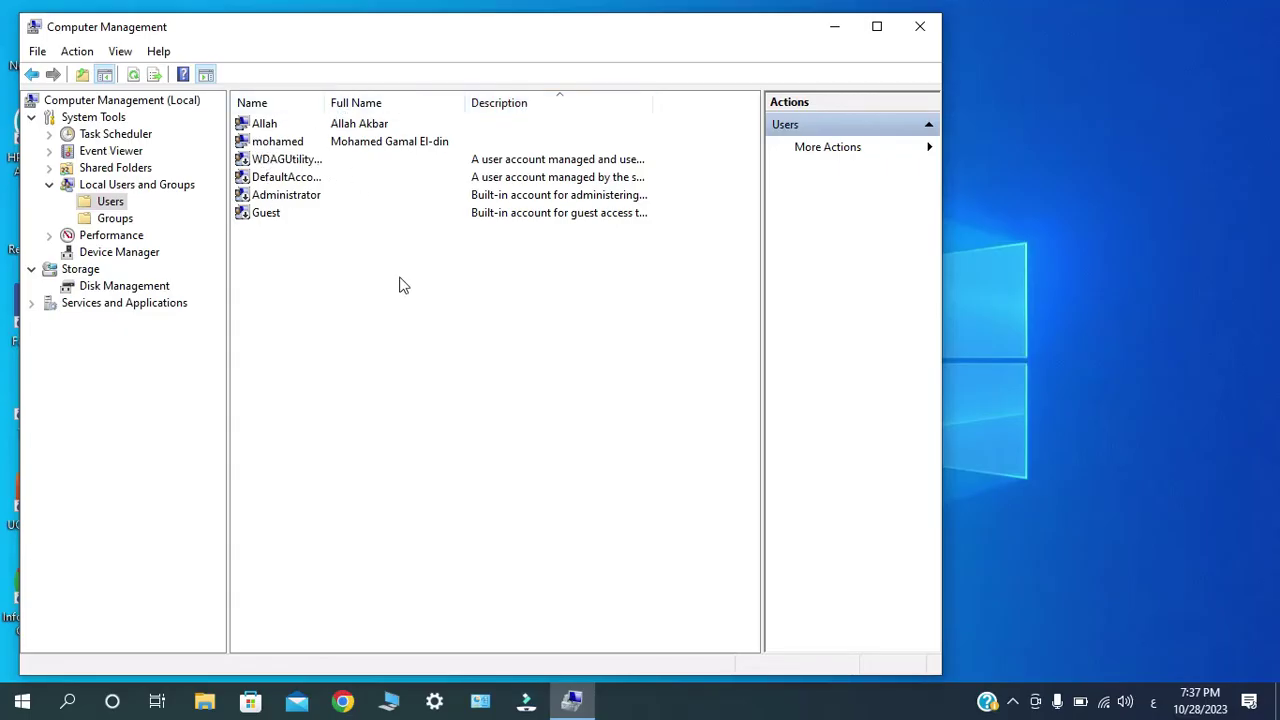
Switch the Users list to the Large Icons view.
{"action": "right_click", "coordinate": [407, 342]}
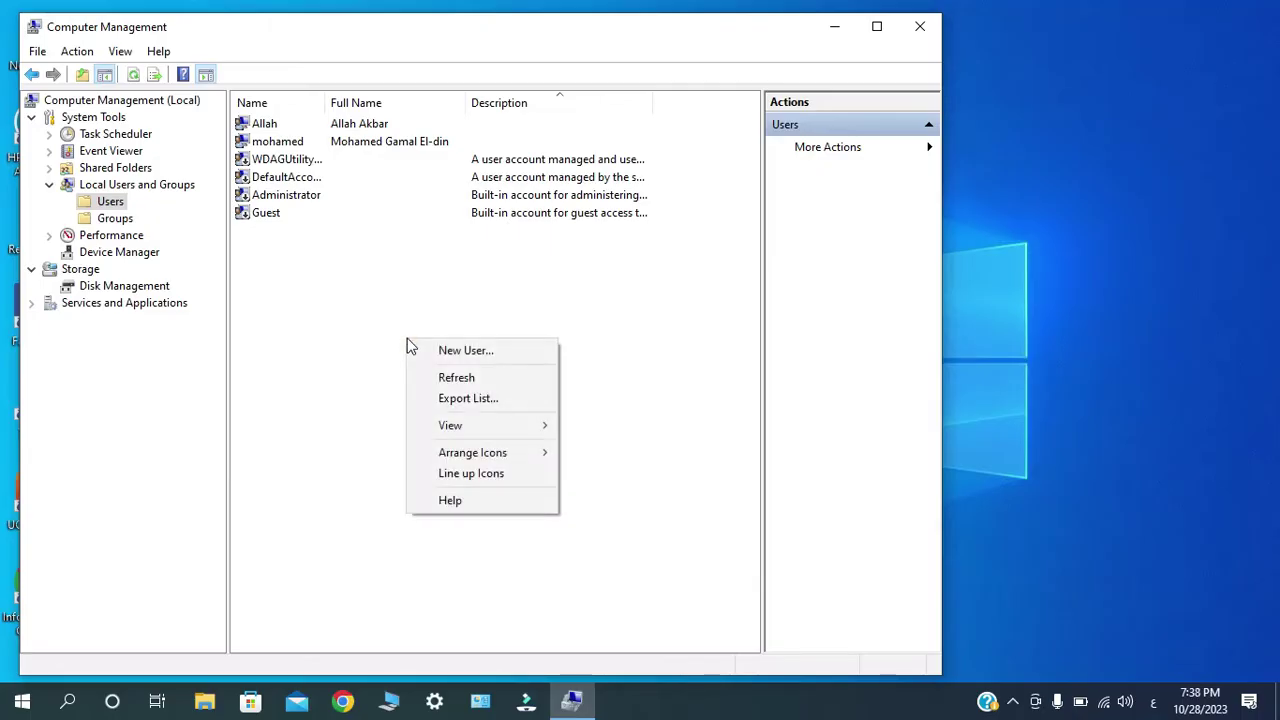
{"action": "mouse_move", "coordinate": [455, 428]}
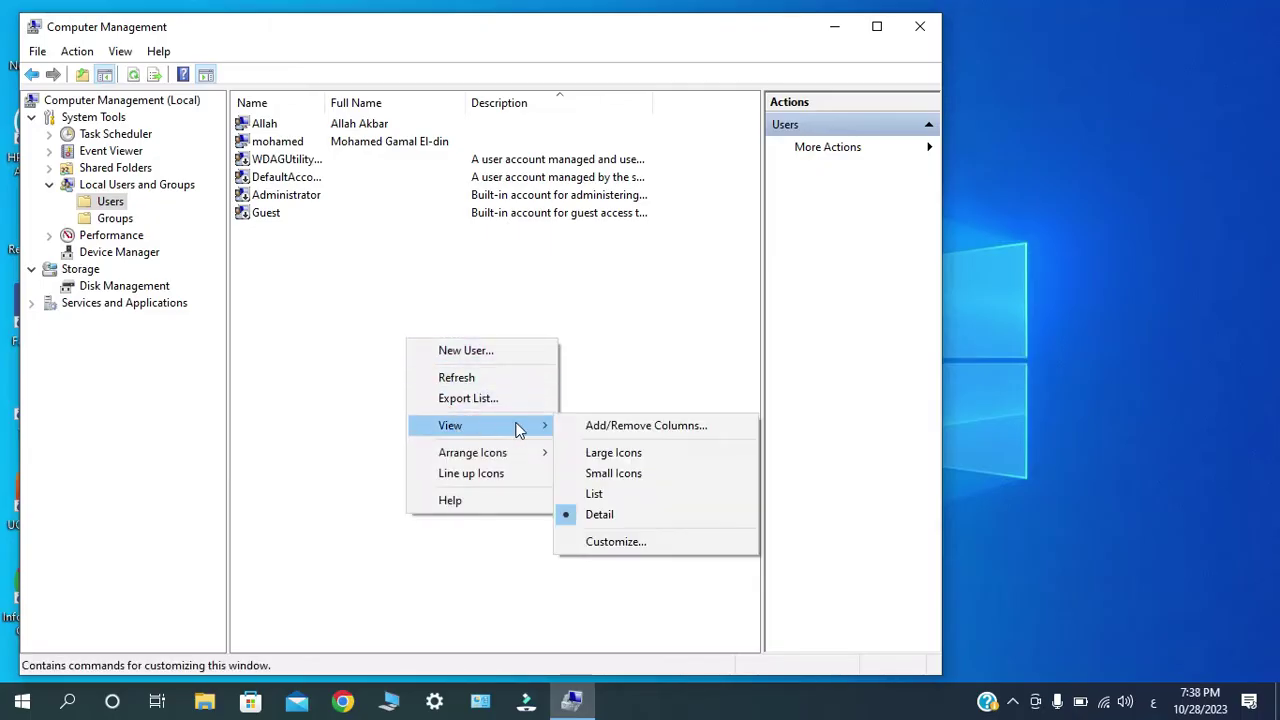
{"action": "left_click", "coordinate": [650, 463]}
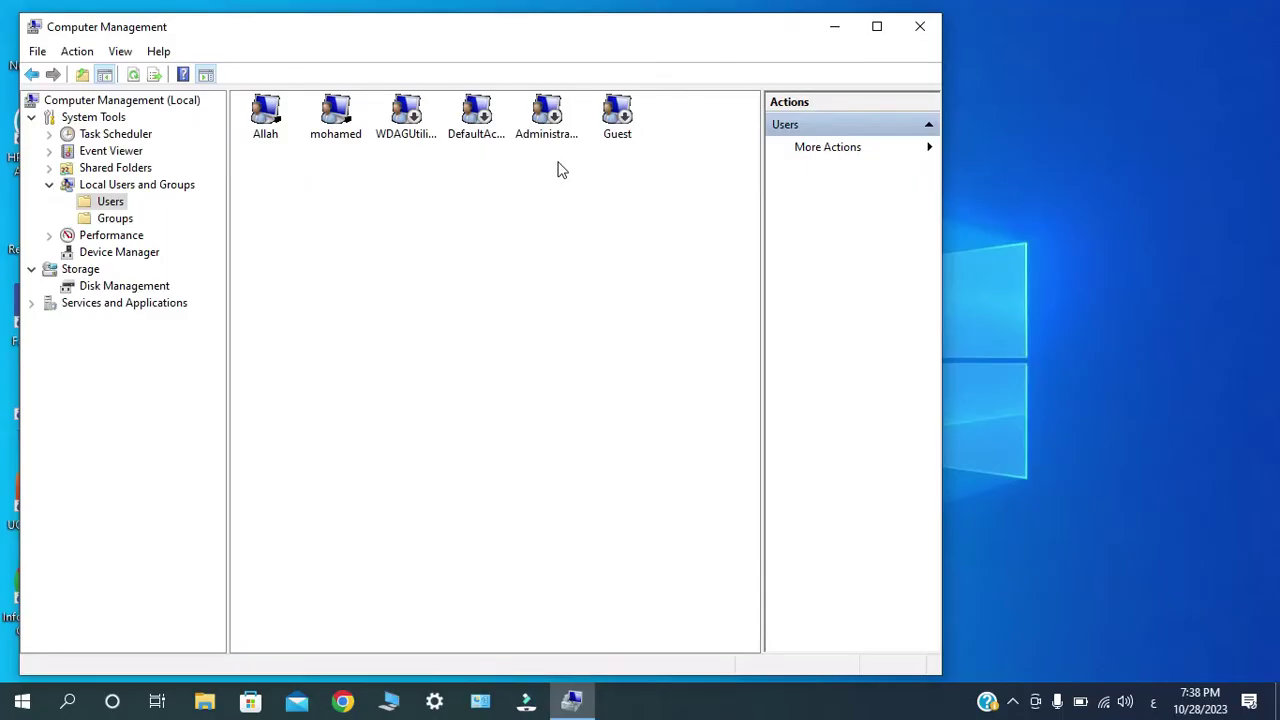
Select a couple of user icons, clear the selection, and bring up the Users pane menu.
{"action": "left_click", "coordinate": [334, 131]}
{"action": "left_click", "coordinate": [285, 136]}
{"action": "left_click", "coordinate": [342, 226]}
{"action": "right_click", "coordinate": [421, 272]}
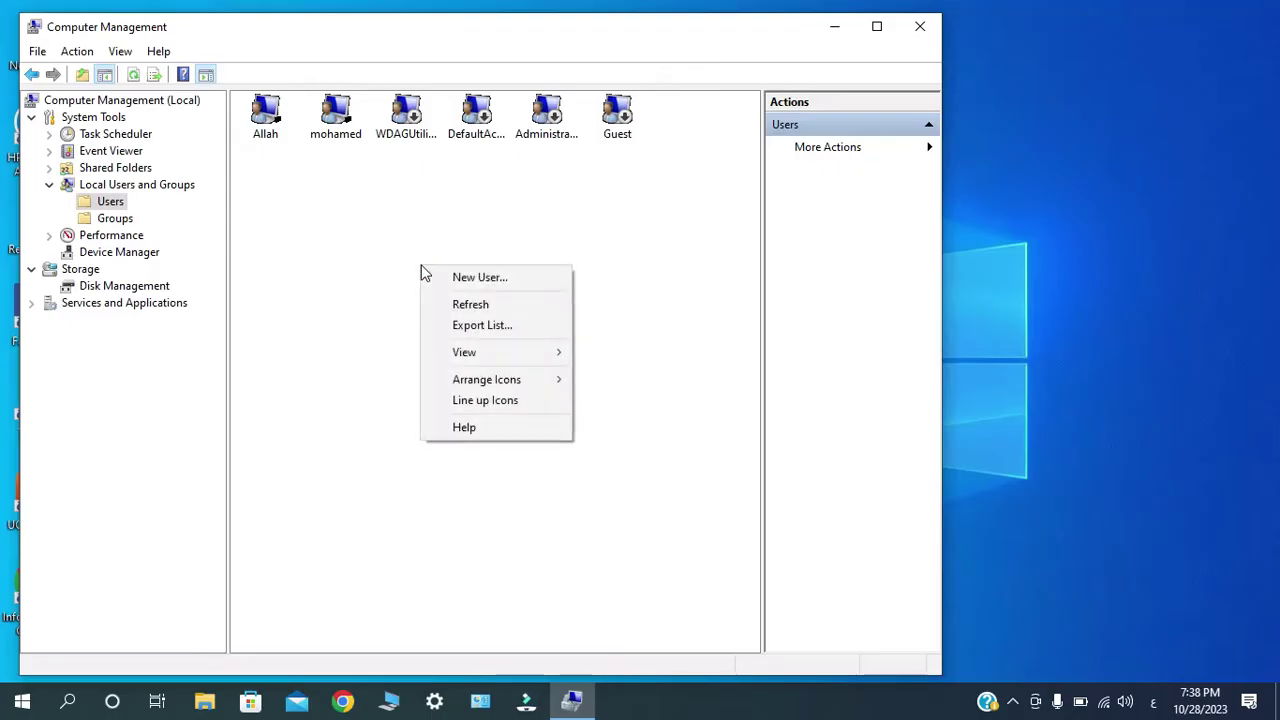
Create local user 'ahmed' with a password, no forced change at logon, and a never-expiring password.
{"action": "left_click", "coordinate": [446, 279]}
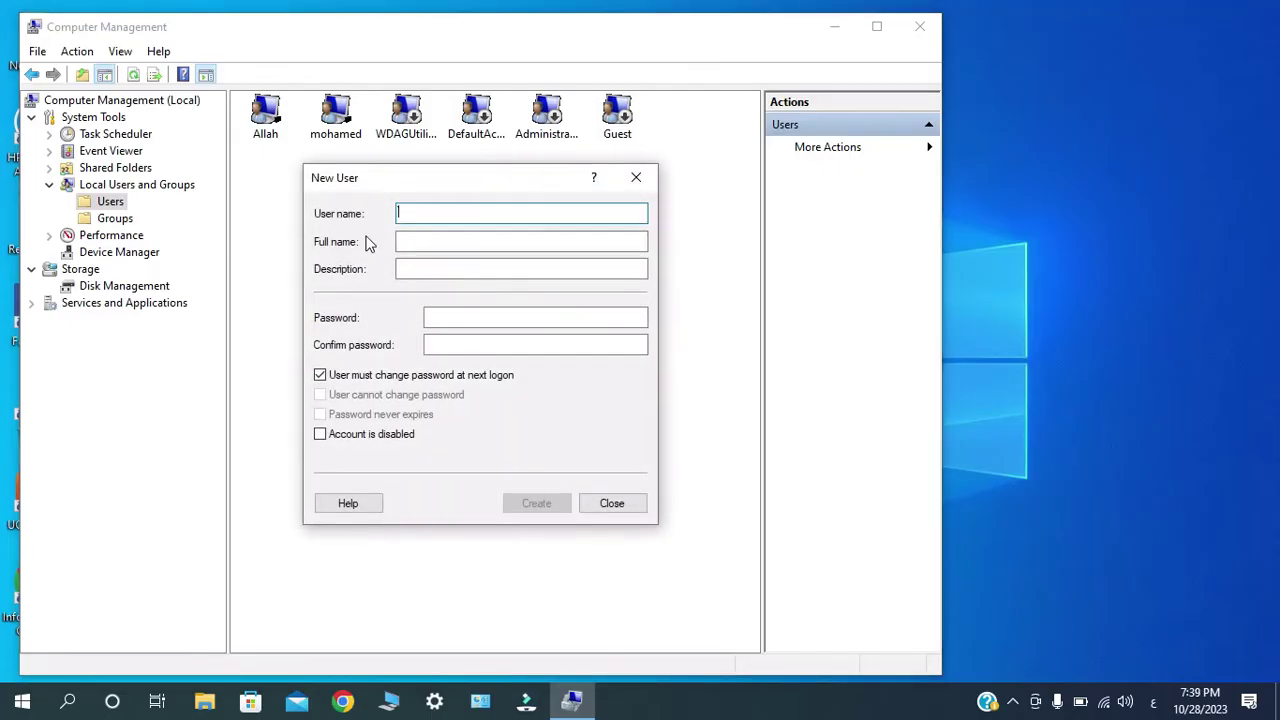
{"action": "key", "text": "alt+shift"}
{"action": "type", "text": "ahmed"}
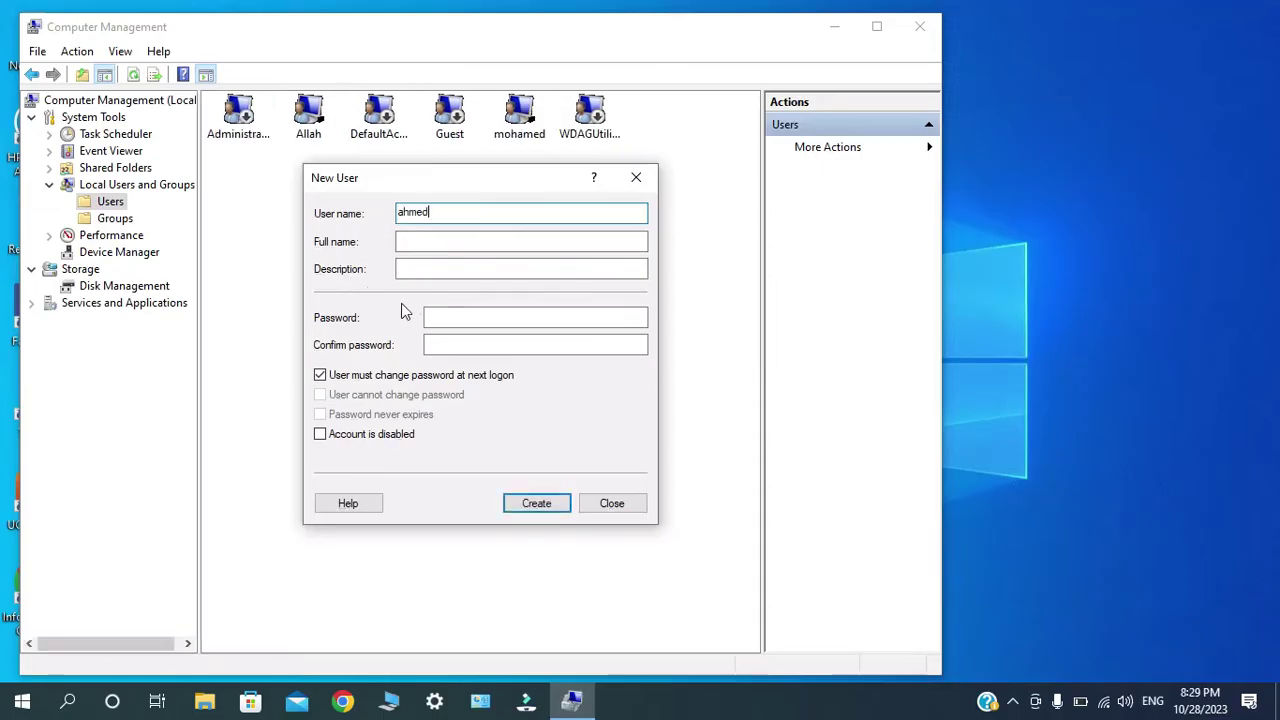
{"action": "left_click", "coordinate": [450, 318]}
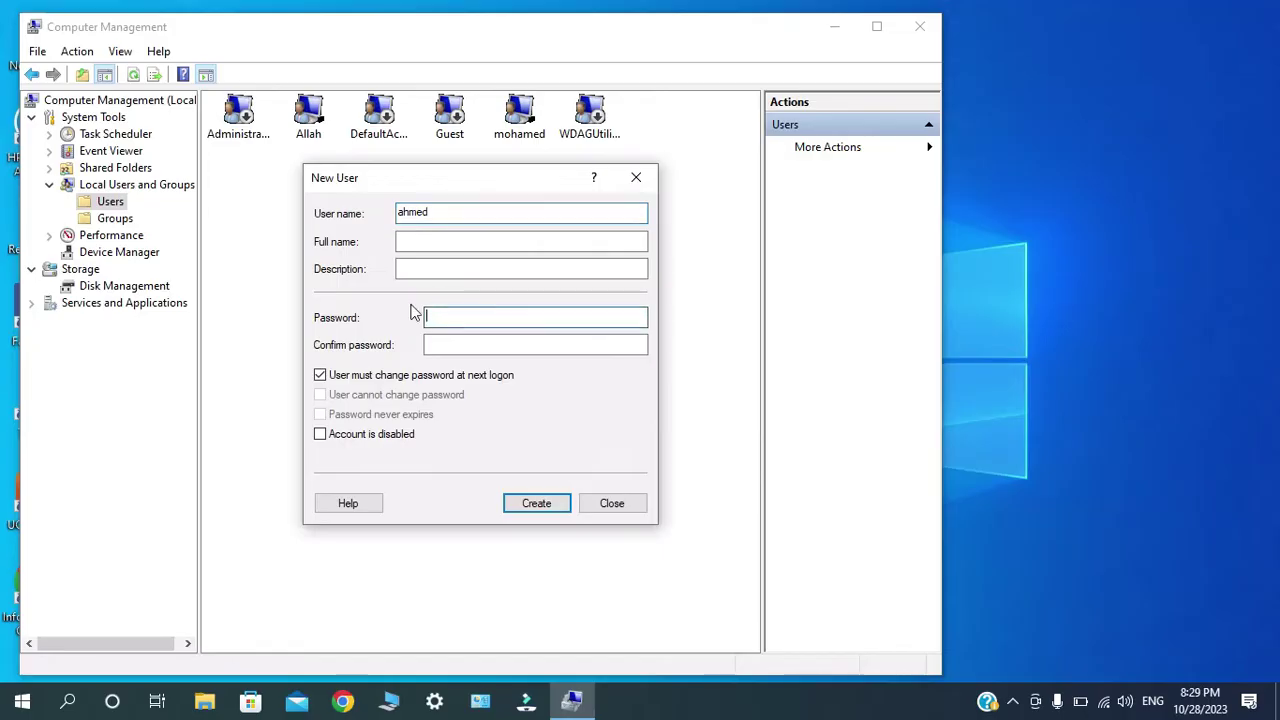
{"action": "type", "text": "123456"}
{"action": "left_click", "coordinate": [447, 345]}
{"action": "type", "text": "123456"}
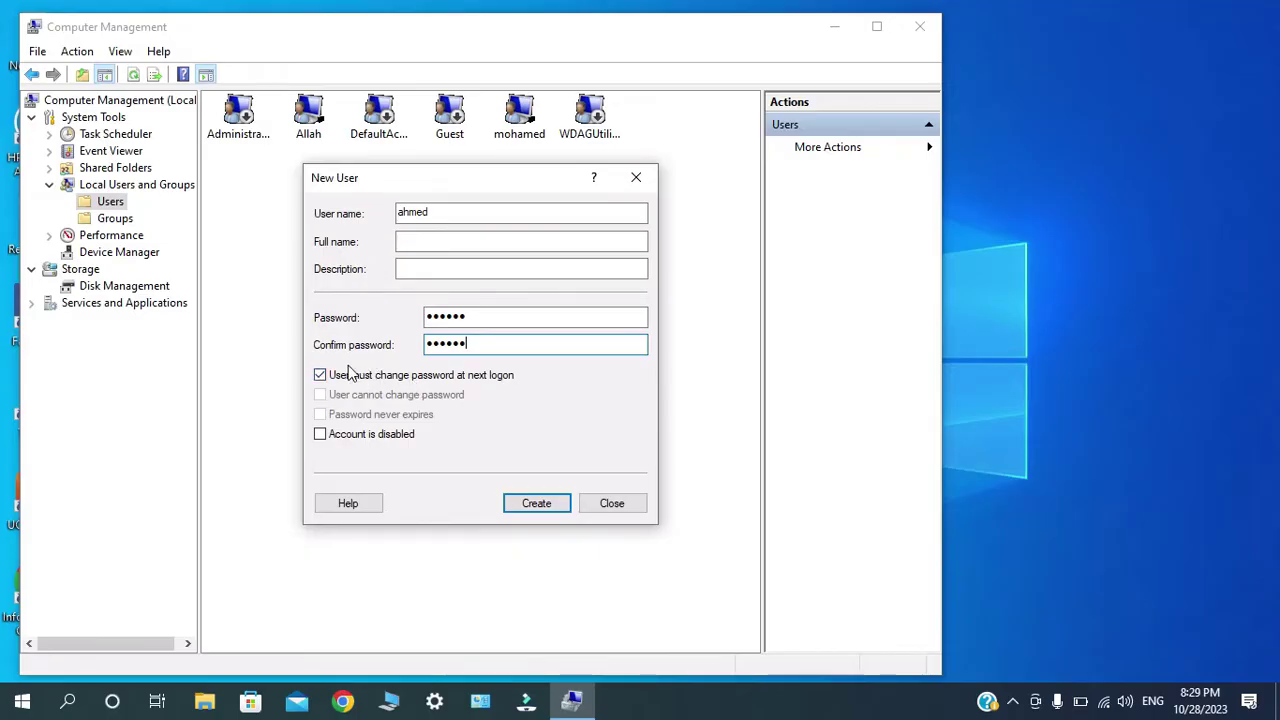
{"action": "left_click", "coordinate": [326, 374]}
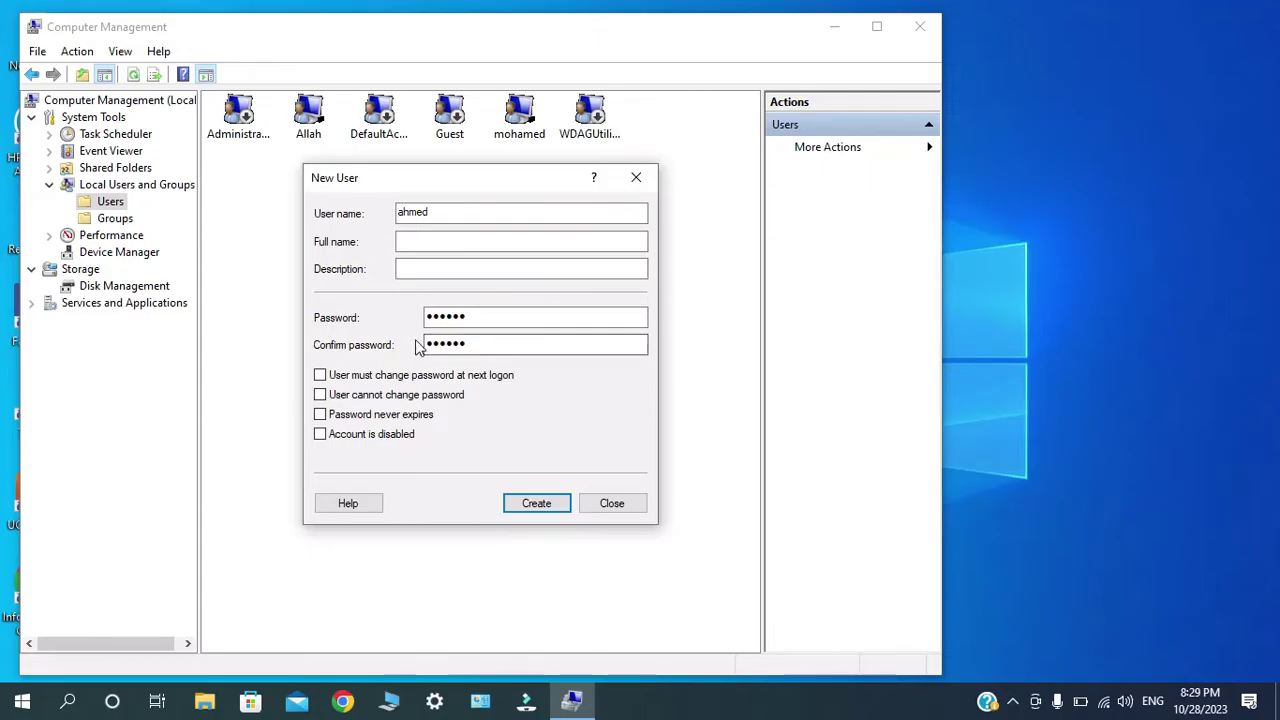
{"action": "left_click", "coordinate": [321, 414]}
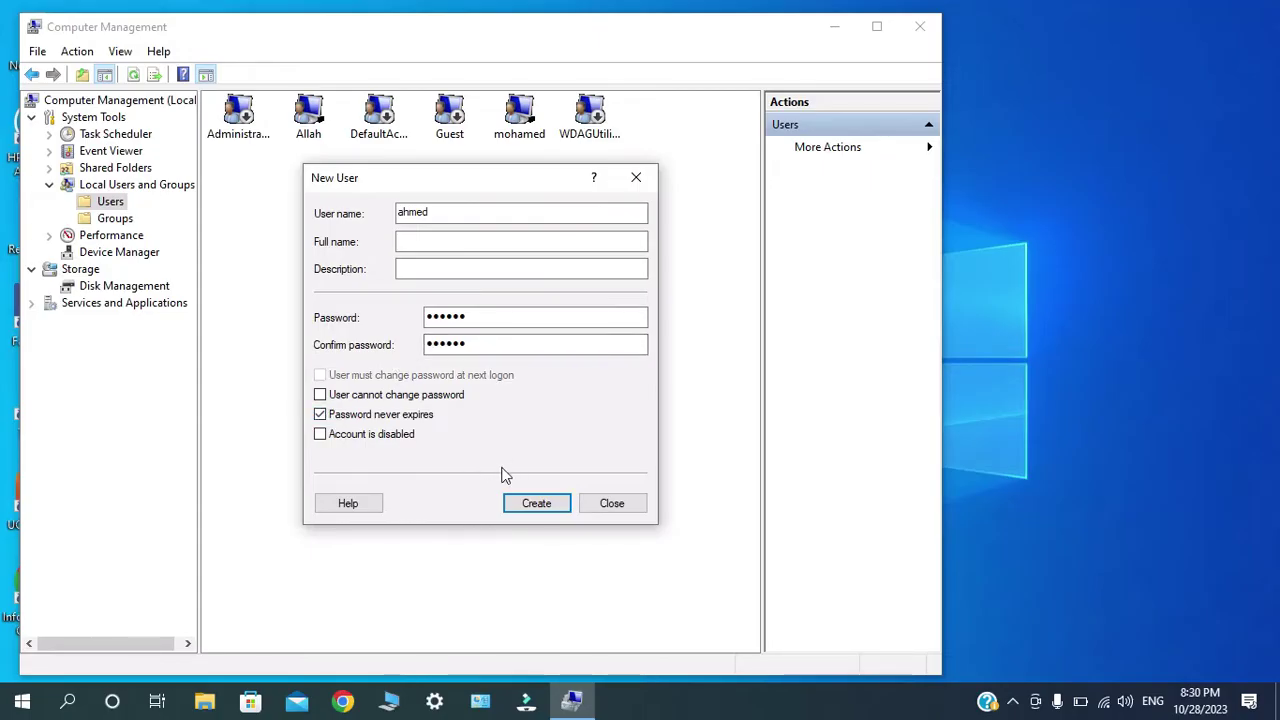
{"action": "left_click", "coordinate": [531, 504]}
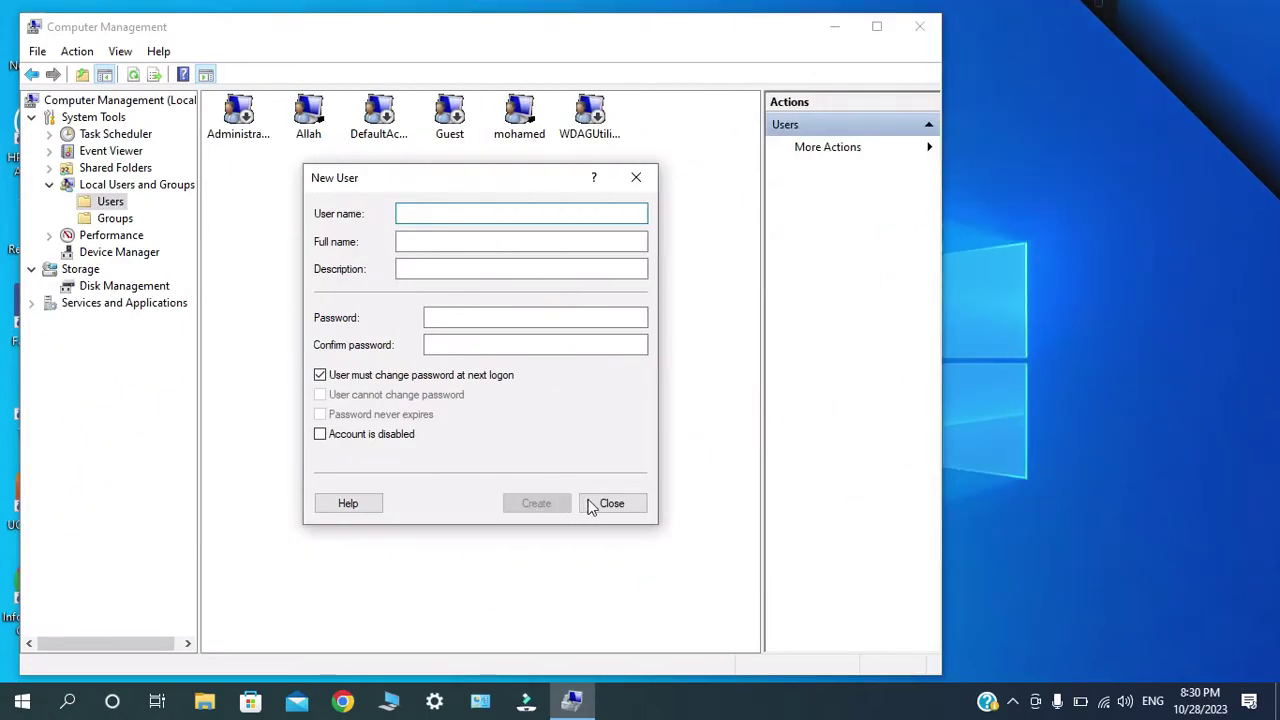
{"action": "left_click", "coordinate": [605, 503]}
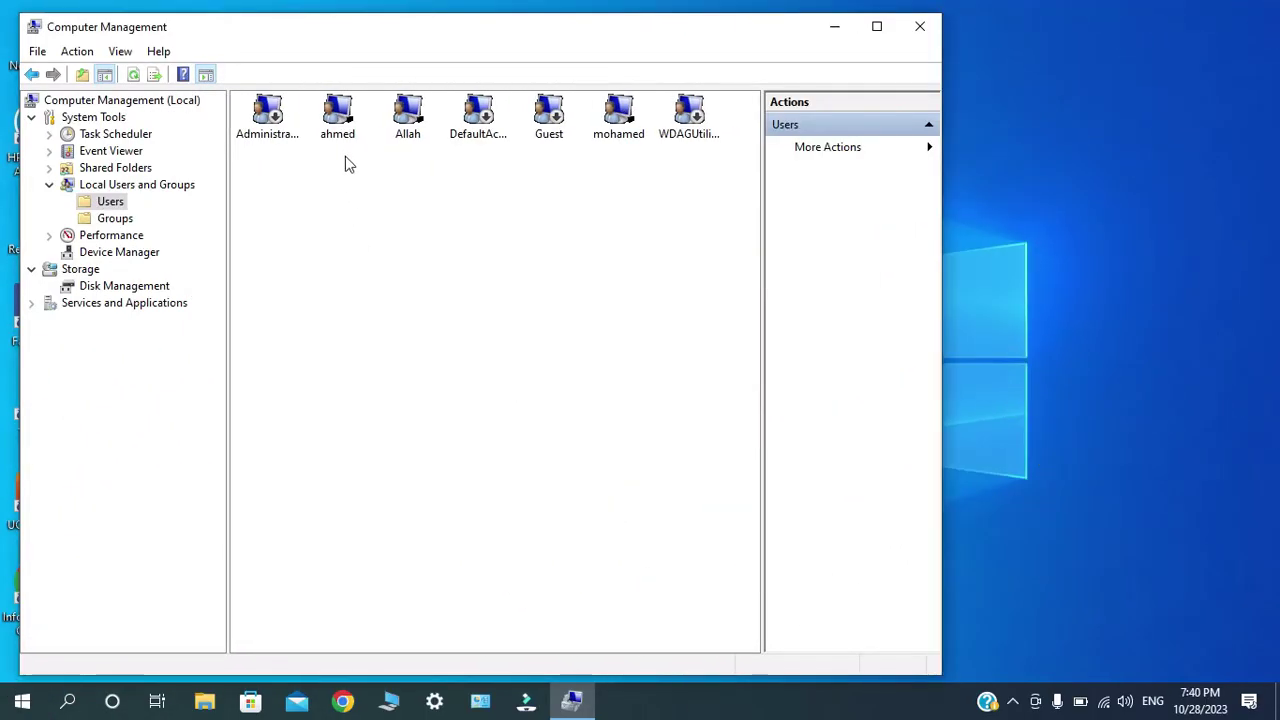
Check the Member Of groups of the new 'ahmed' account, then cancel its properties.
{"action": "left_click", "coordinate": [343, 122]}
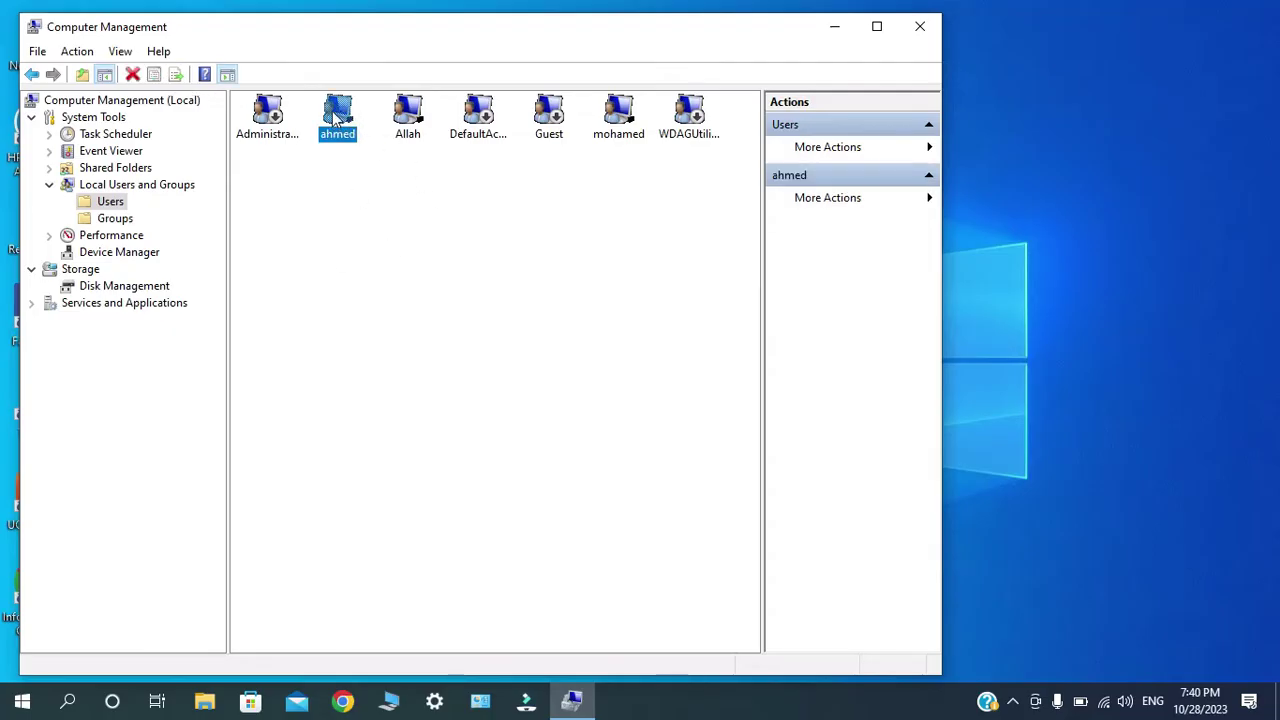
{"action": "right_click", "coordinate": [336, 118]}
{"action": "left_click", "coordinate": [378, 226]}
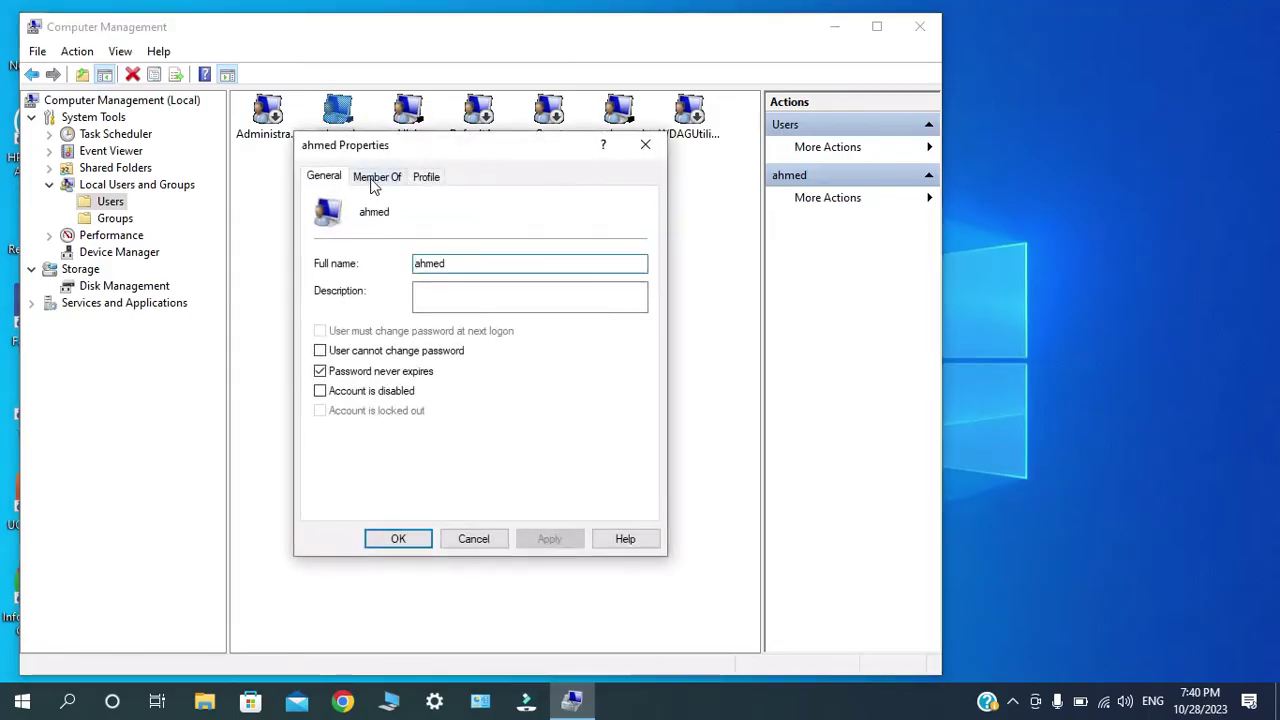
{"action": "left_click", "coordinate": [376, 178]}
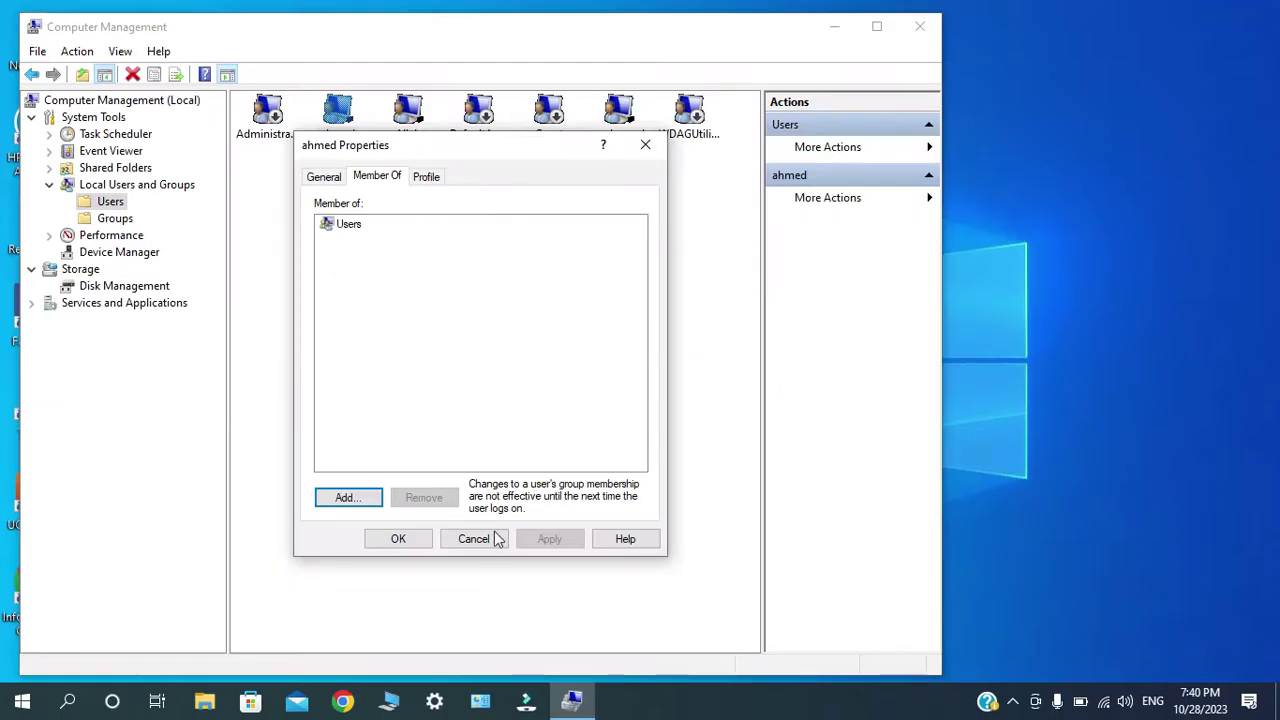
{"action": "left_click", "coordinate": [497, 539]}
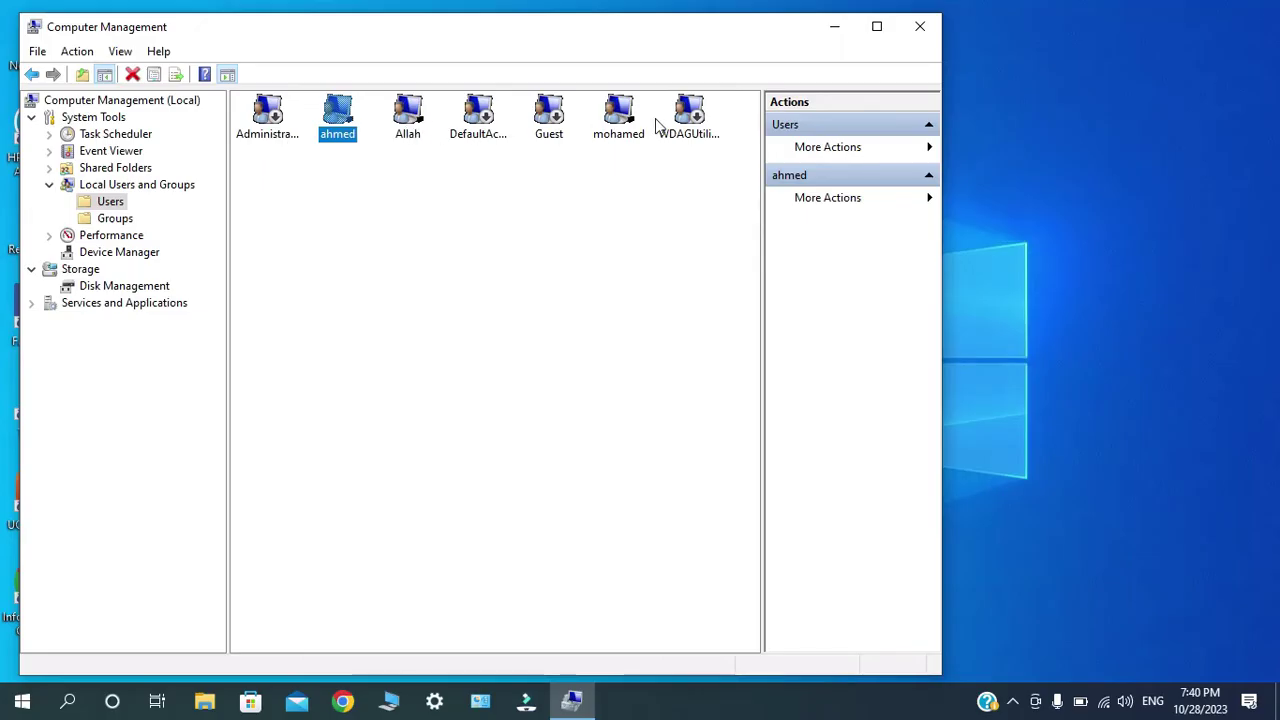
Review the Member Of groups of two other user accounts.
{"action": "right_click", "coordinate": [620, 122]}
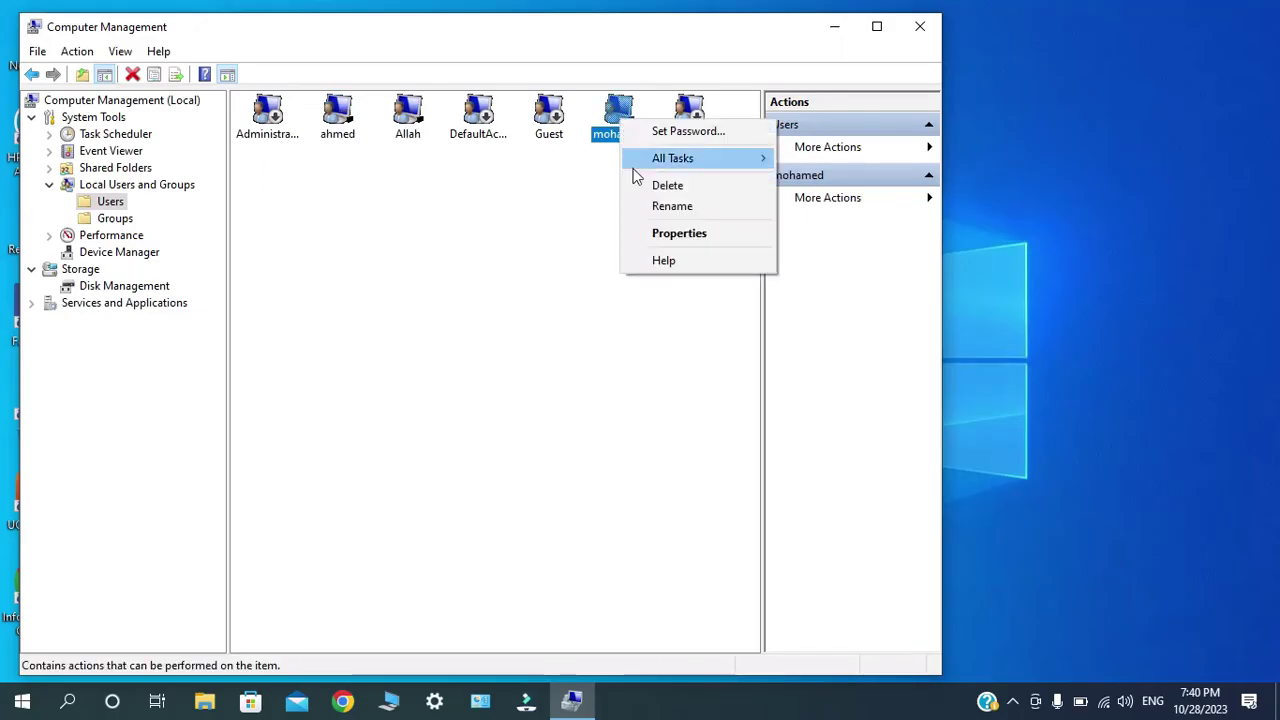
{"action": "left_click", "coordinate": [645, 234]}
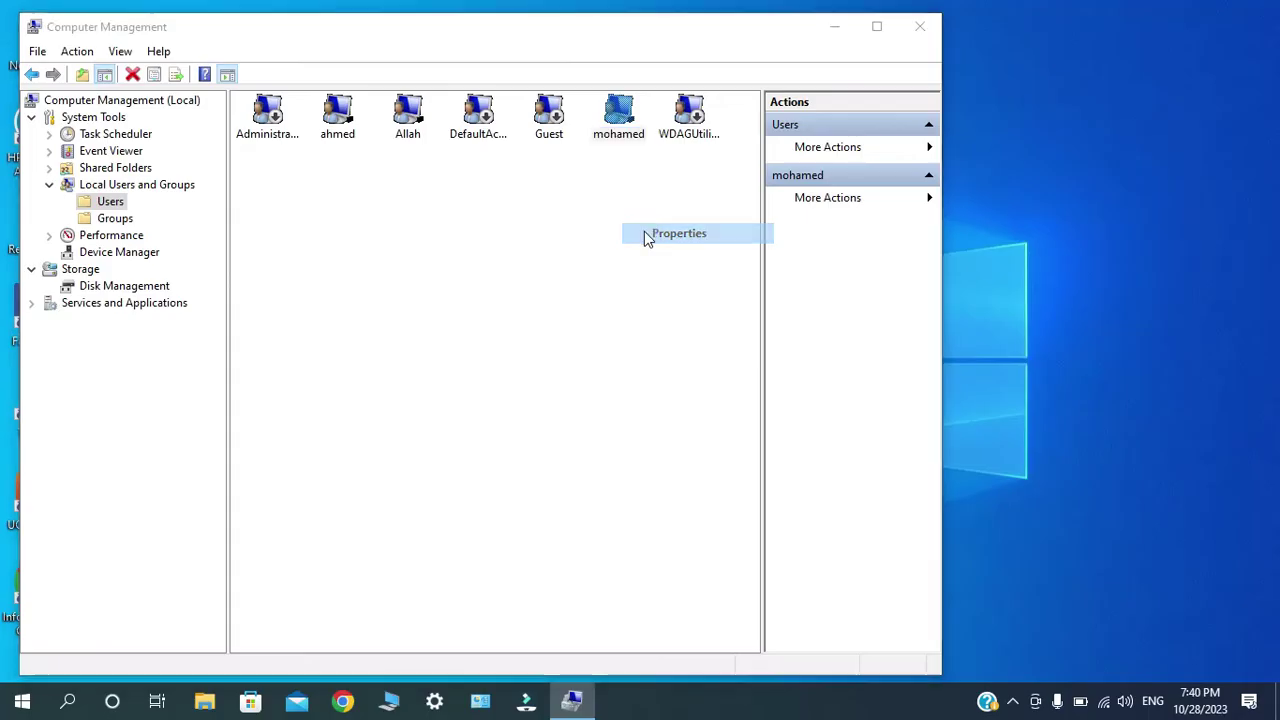
{"action": "left_click", "coordinate": [367, 178]}
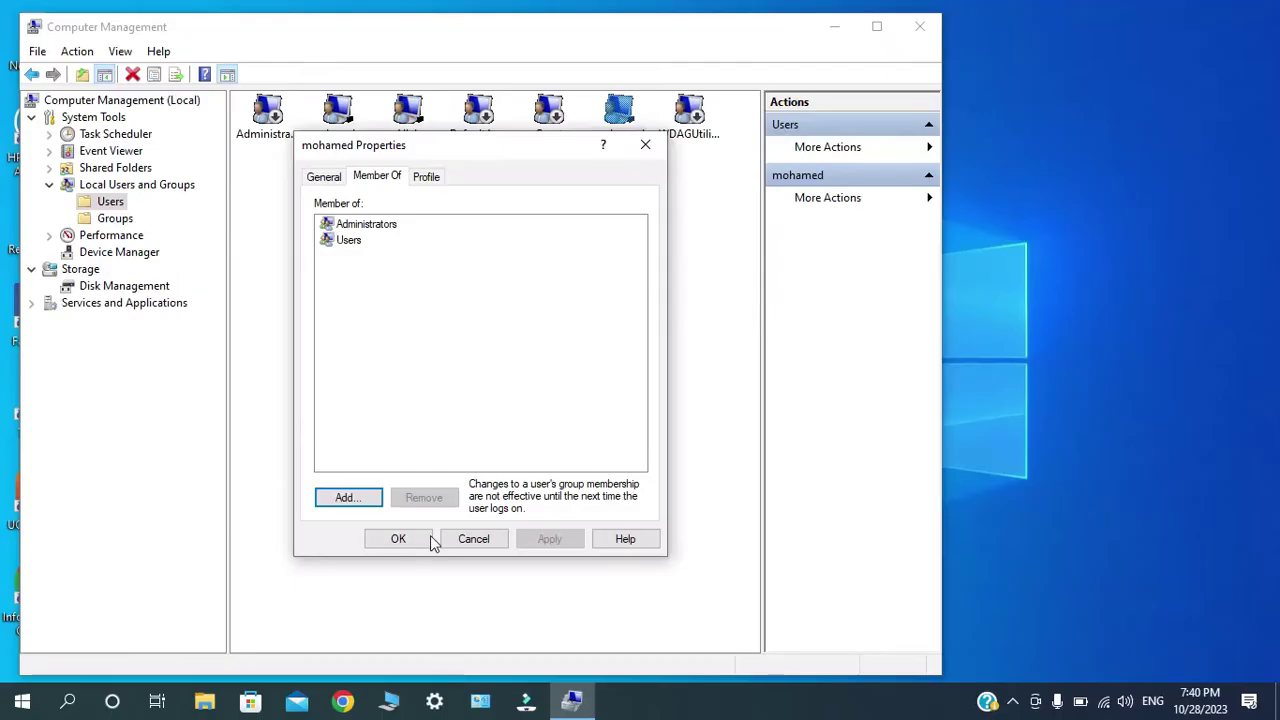
{"action": "left_click", "coordinate": [474, 538]}
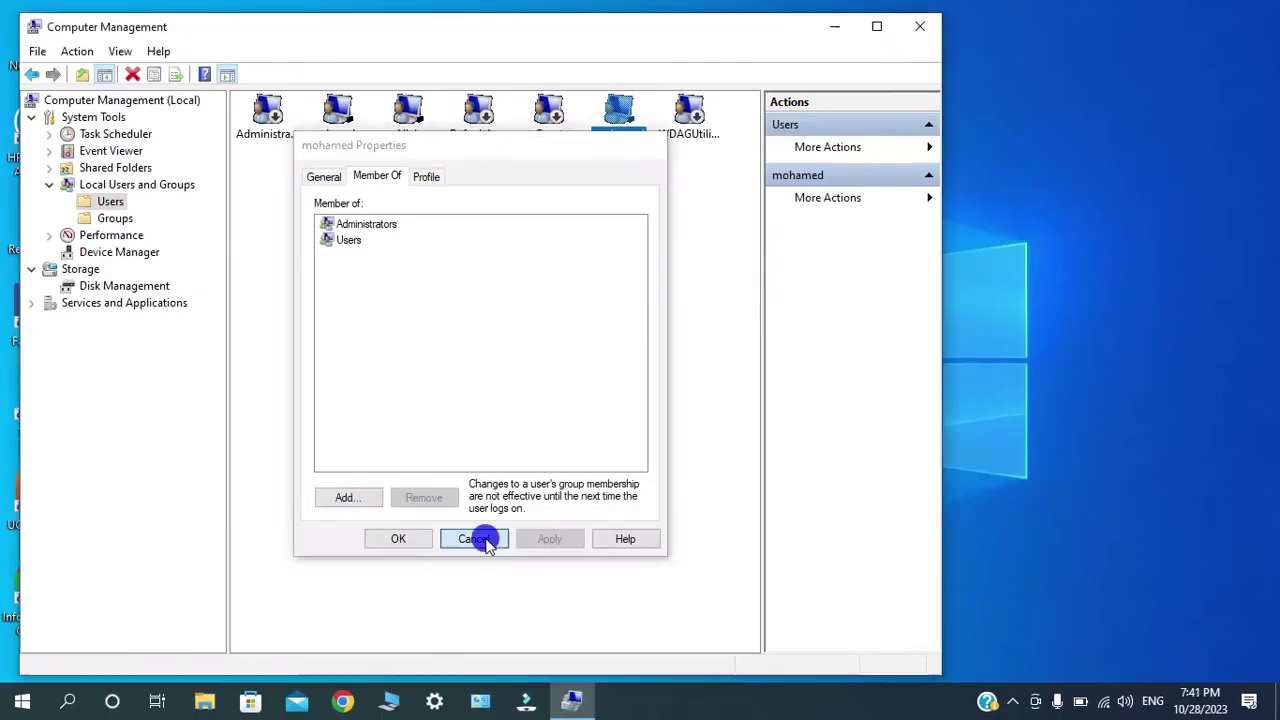
{"action": "right_click", "coordinate": [408, 133]}
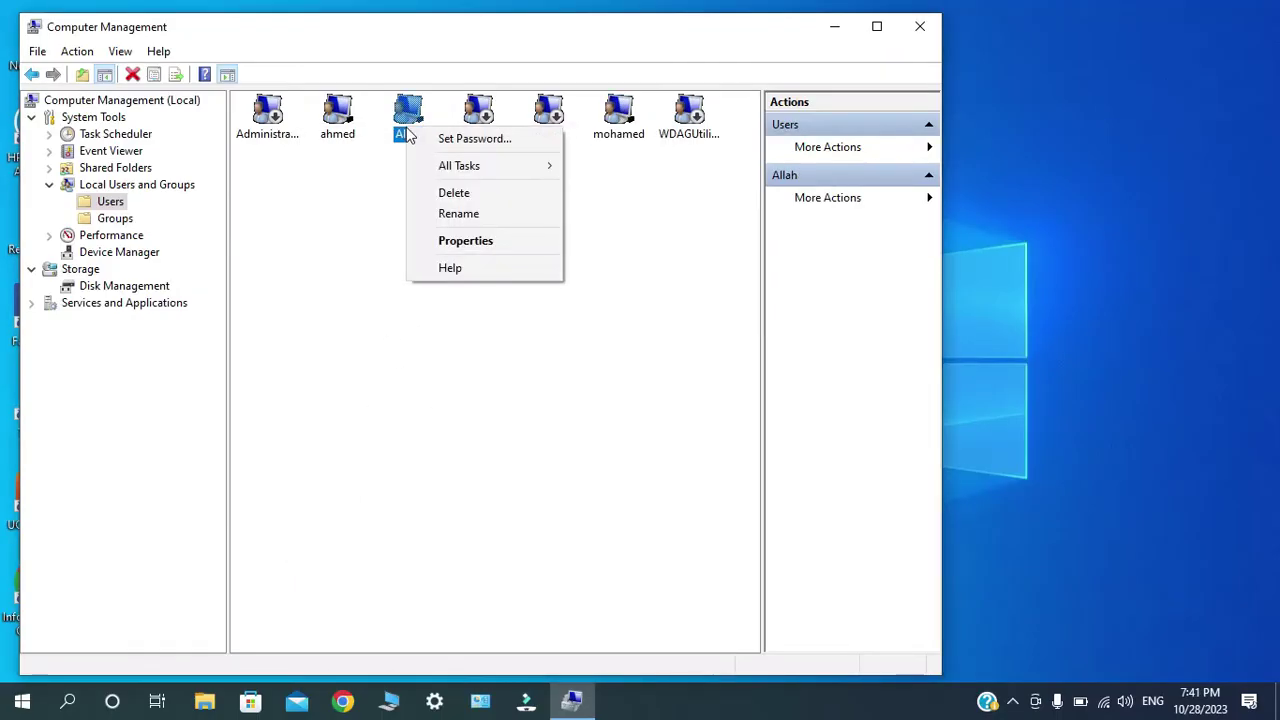
{"action": "left_click", "coordinate": [436, 240]}
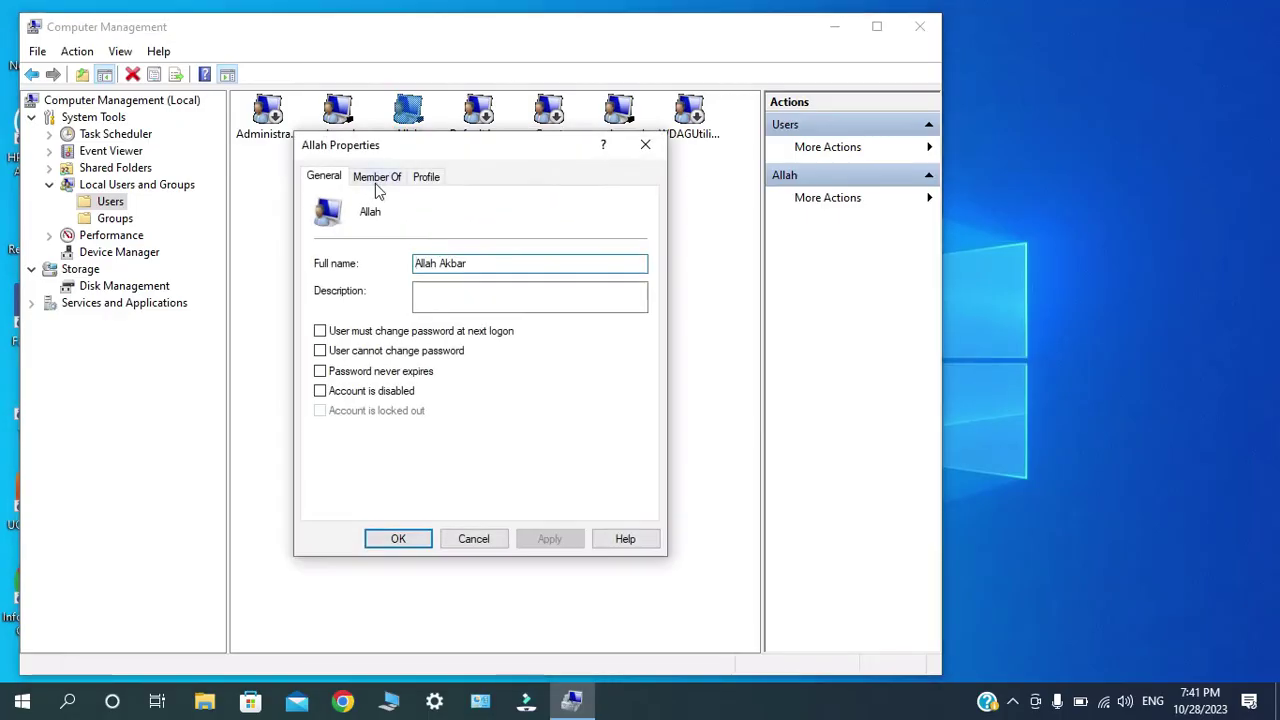
{"action": "left_click", "coordinate": [377, 180]}
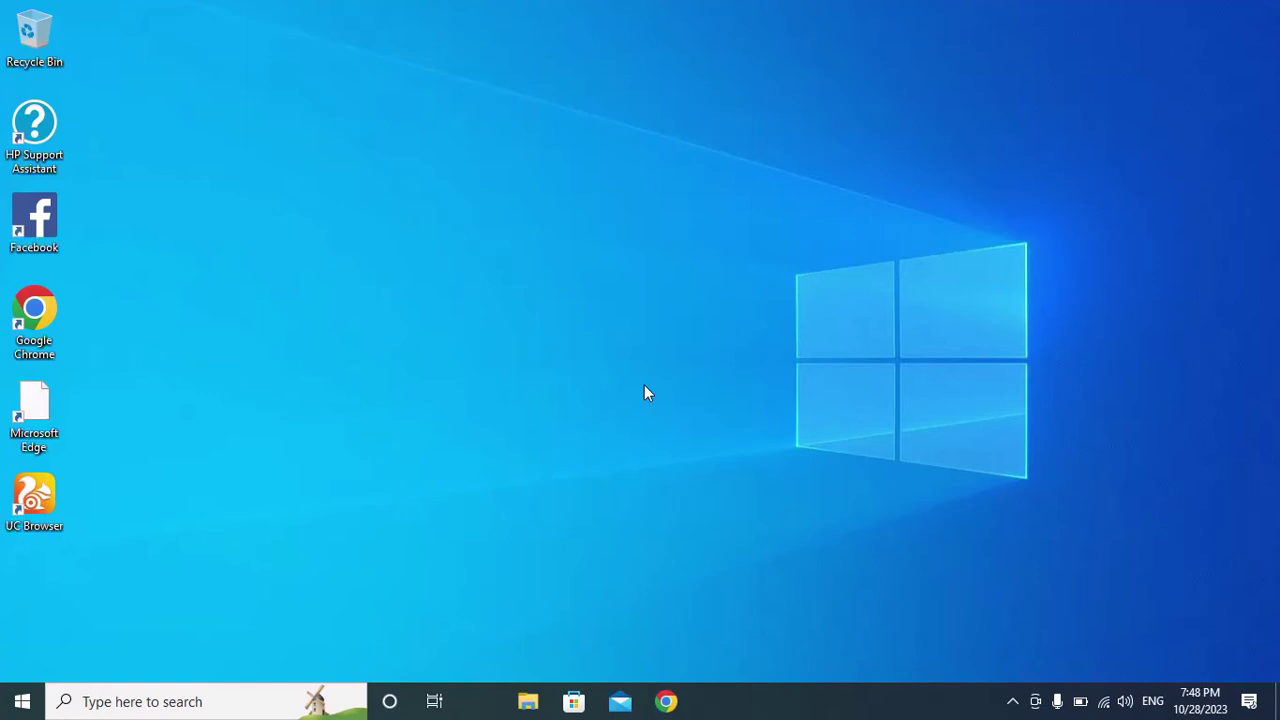
{"action": "left_click", "coordinate": [22, 703]}
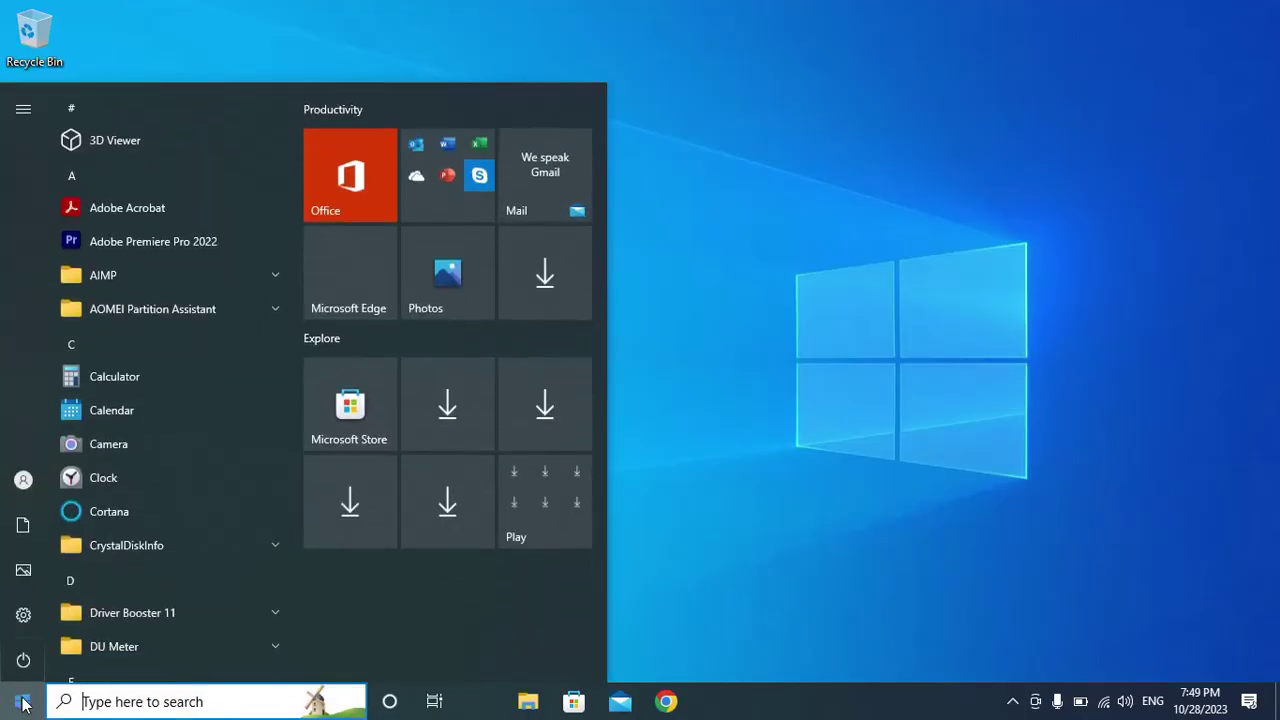
{"action": "left_click", "coordinate": [22, 112]}
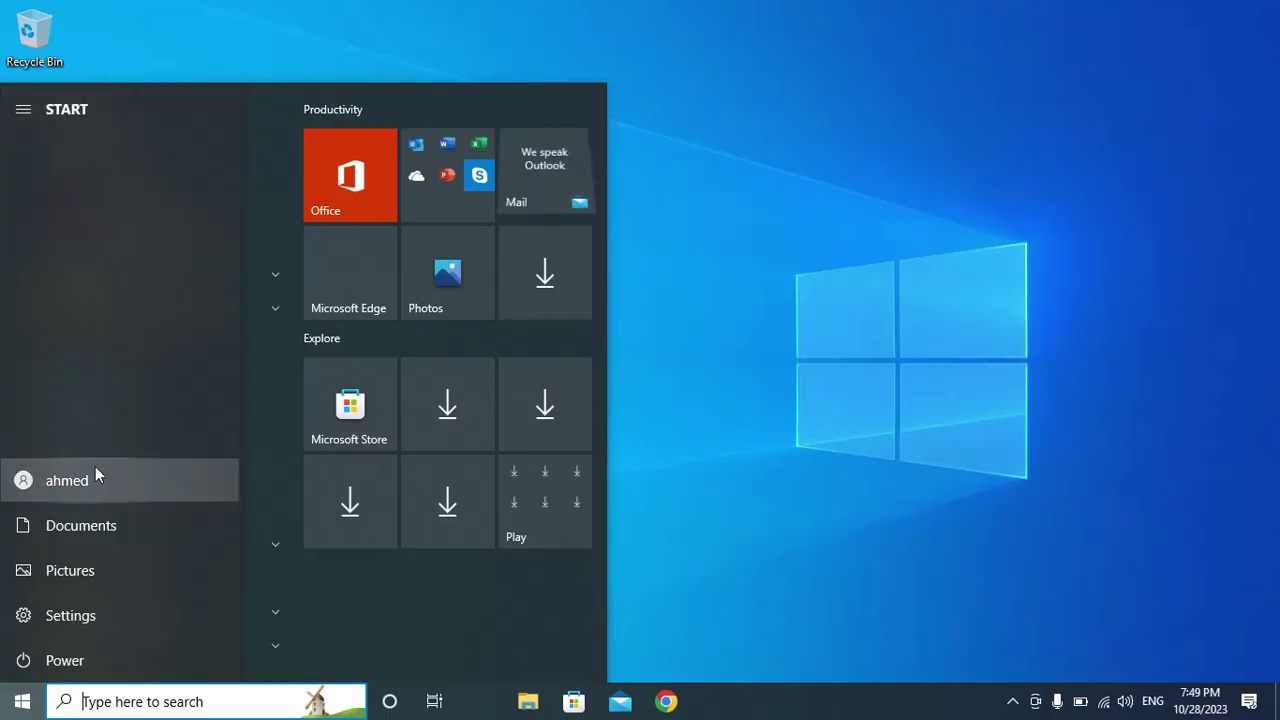
{"action": "left_click", "coordinate": [787, 190]}
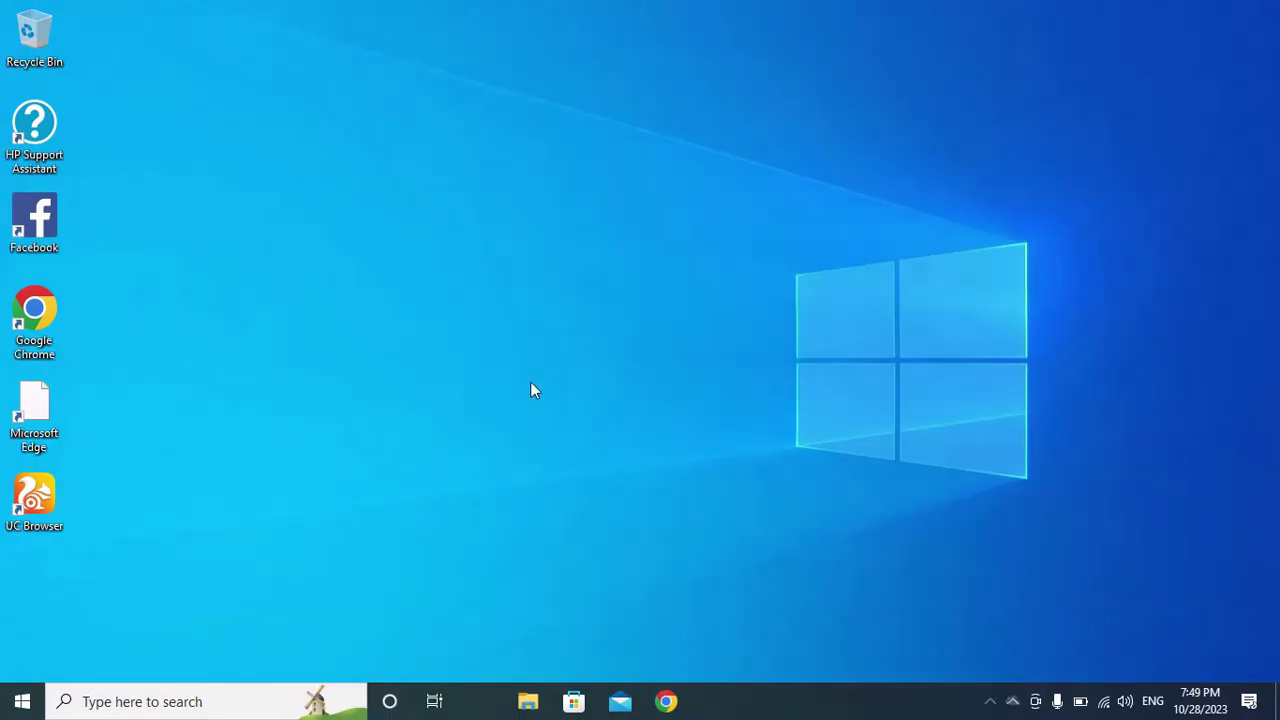
{"action": "left_click", "coordinate": [214, 702]}
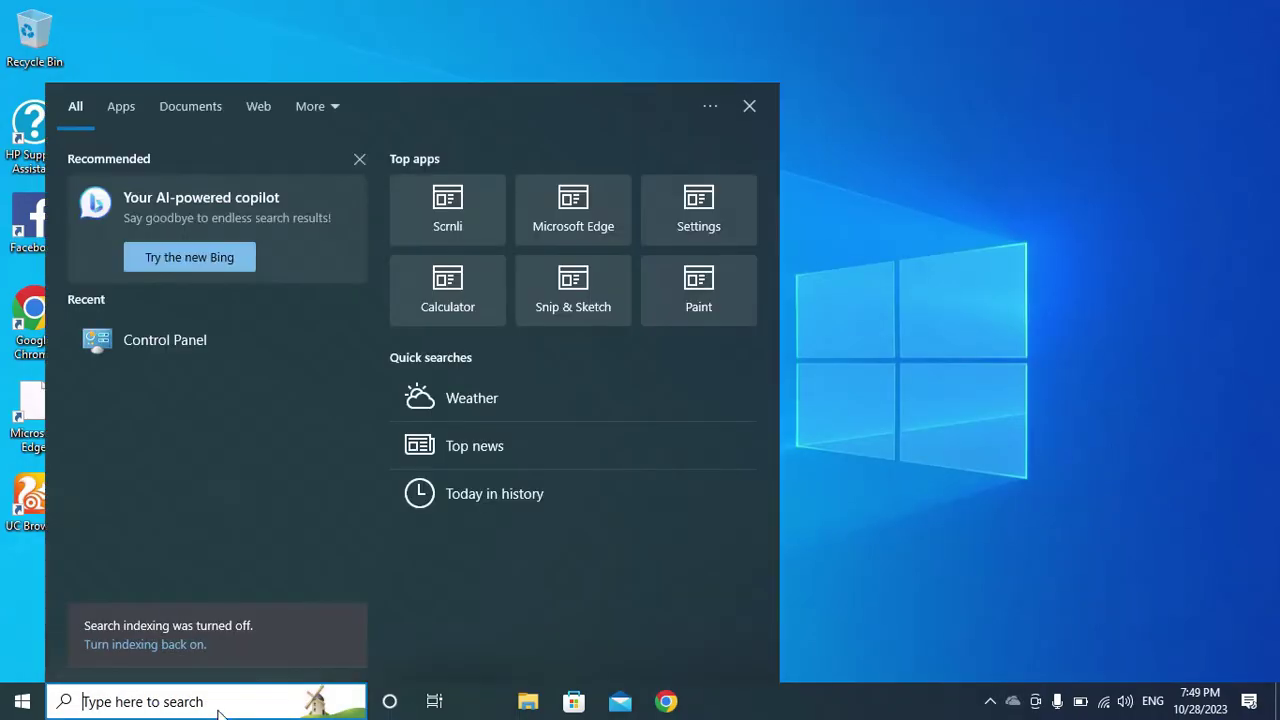
{"action": "type", "text": "contro"}
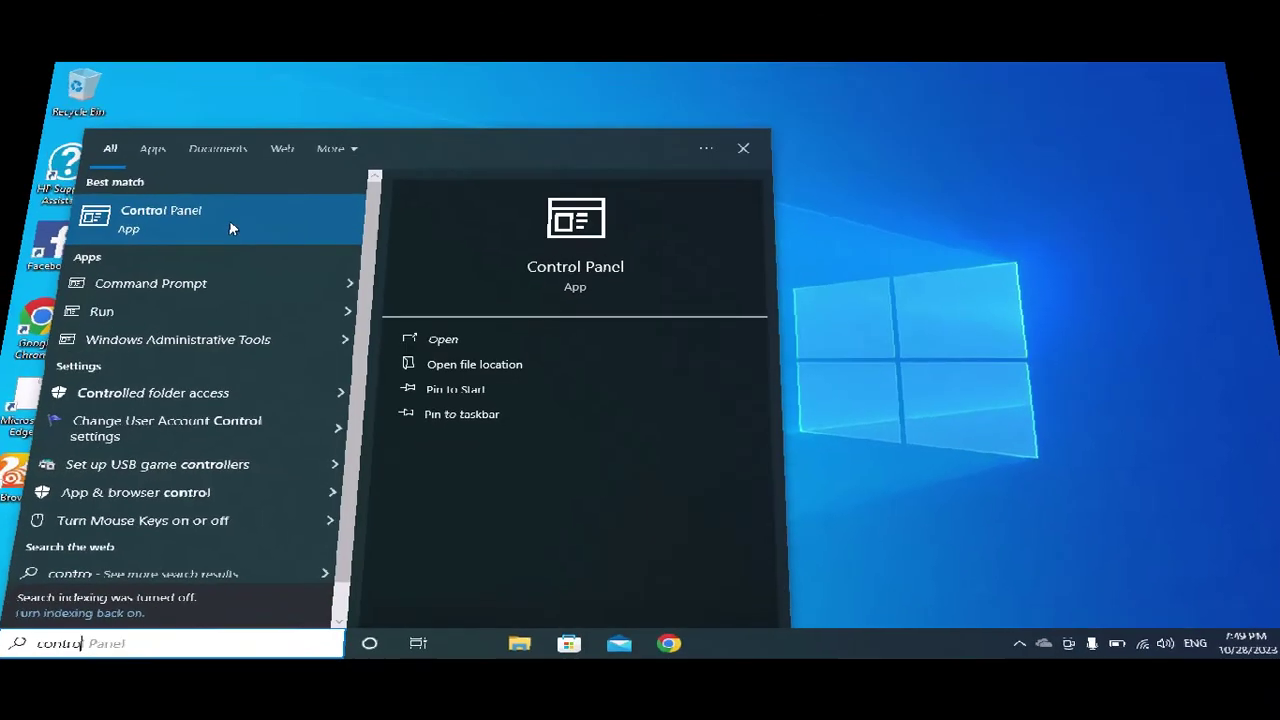
{"action": "left_click", "coordinate": [213, 195]}
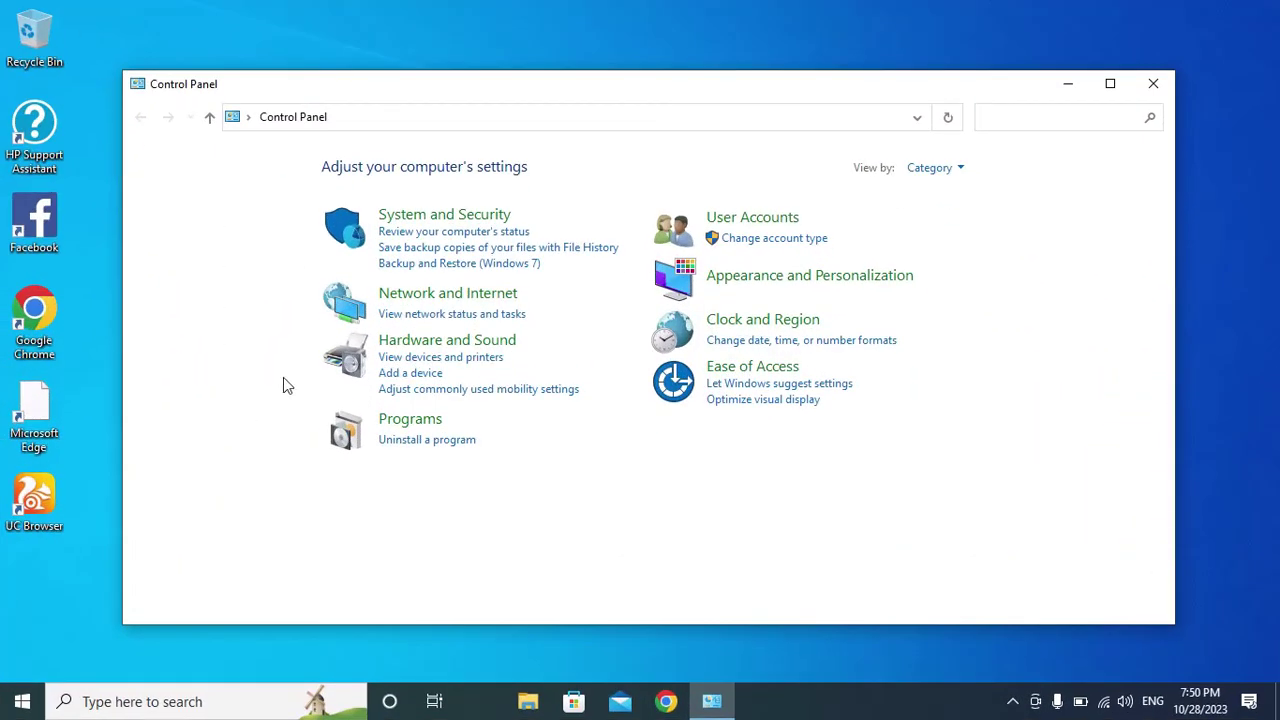
{"action": "left_click", "coordinate": [405, 449]}
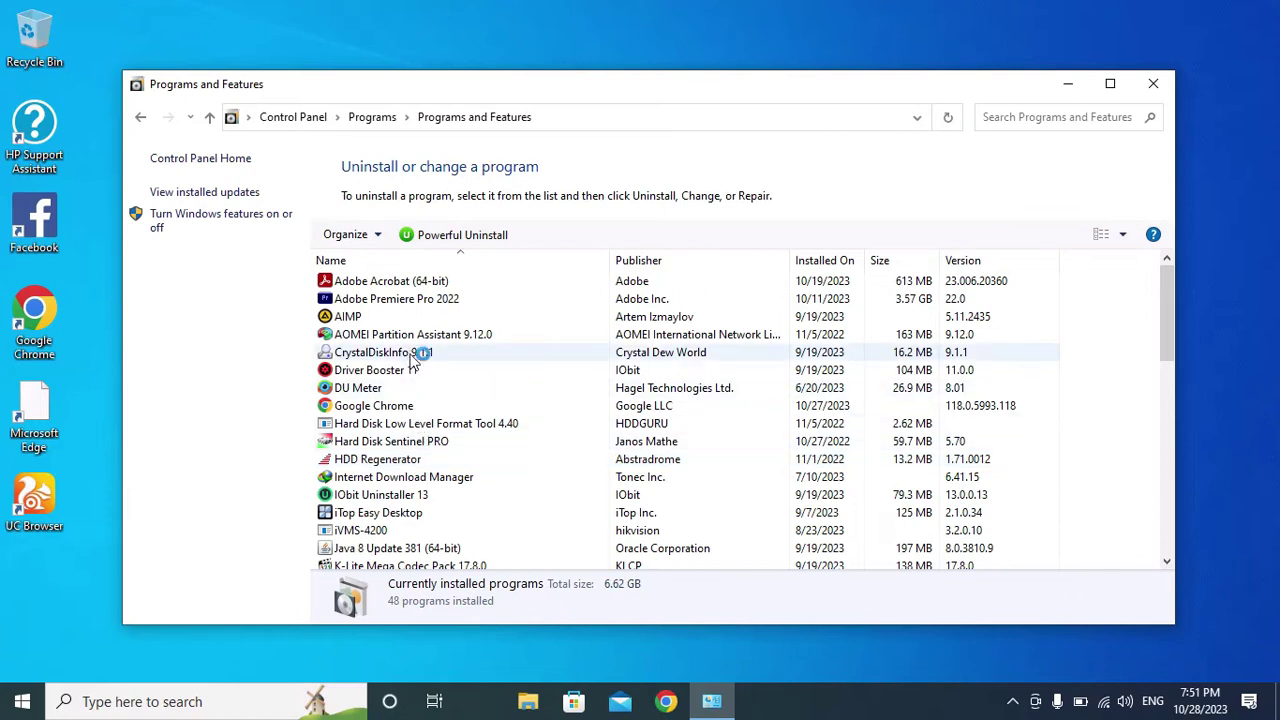
{"action": "double_click", "coordinate": [411, 357]}
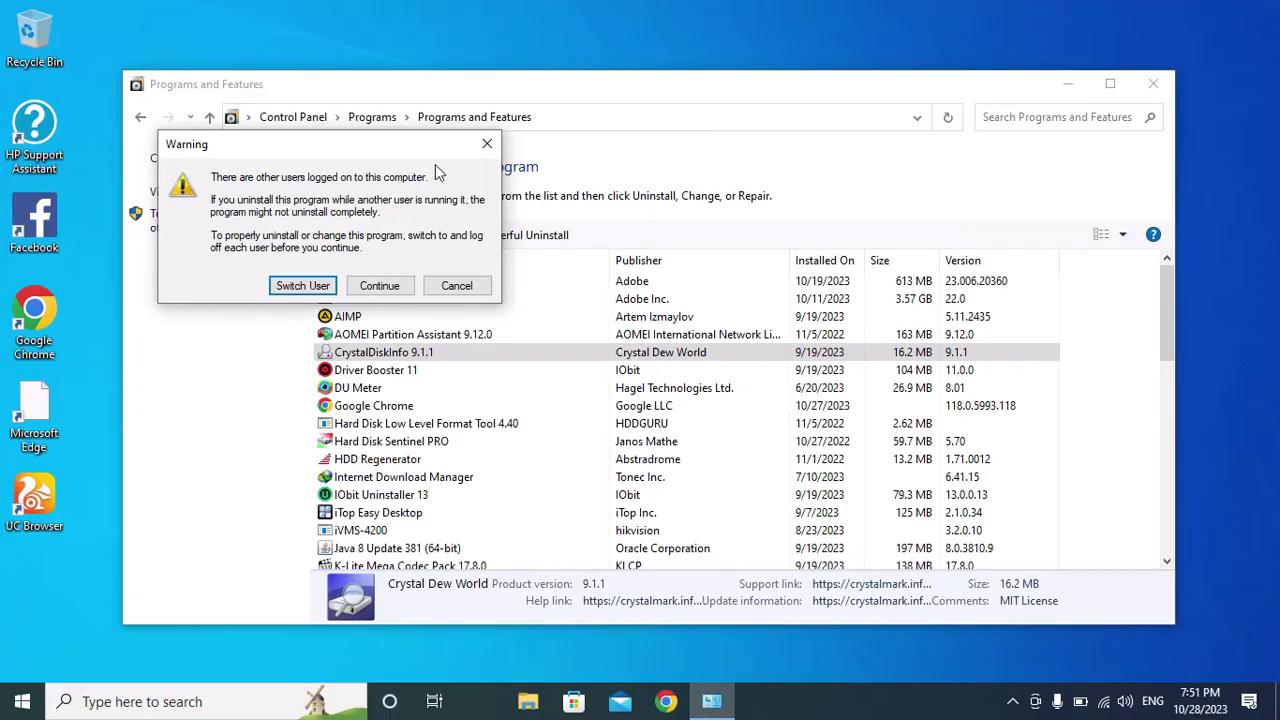
{"action": "left_click", "coordinate": [487, 144]}
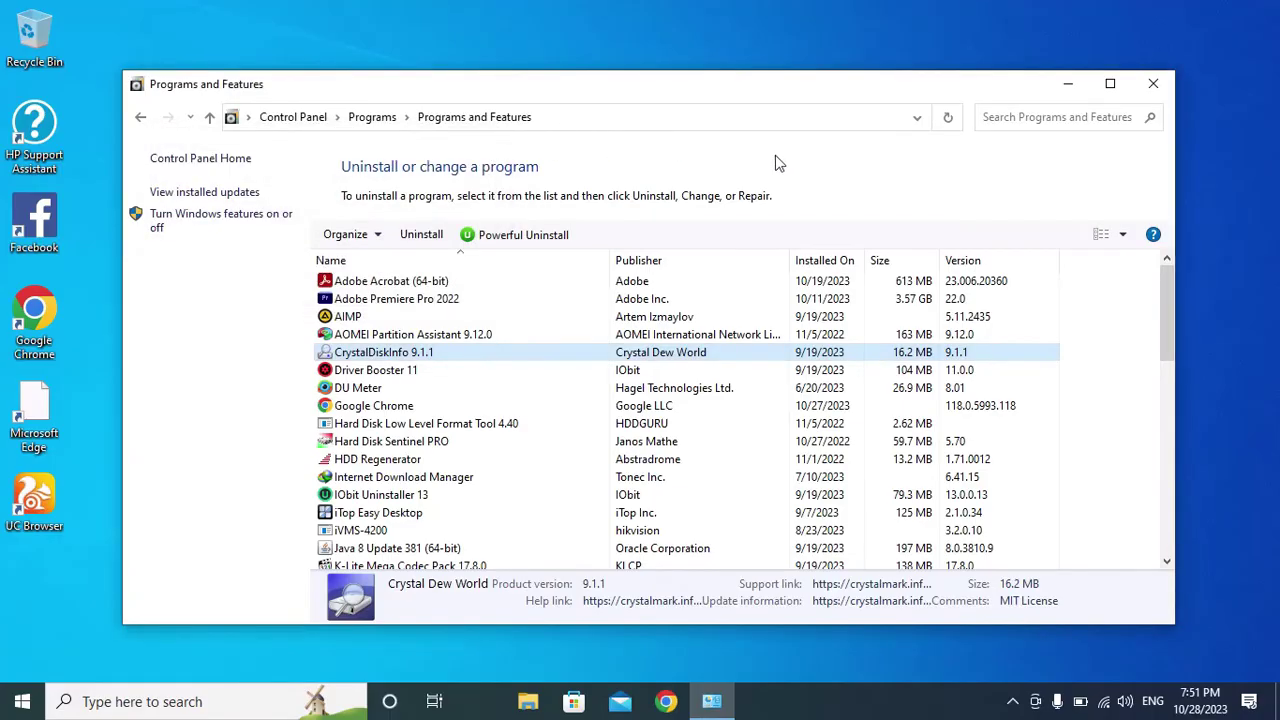
{"action": "left_click", "coordinate": [1153, 84]}
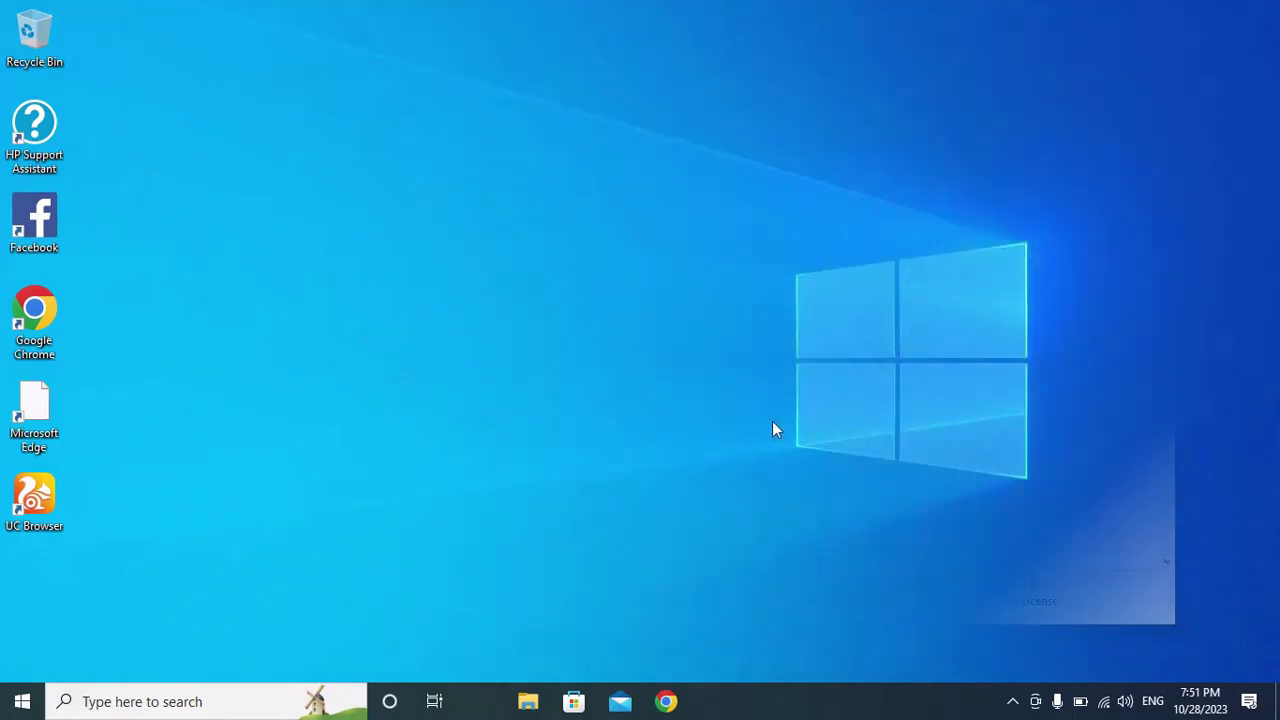
Open This PC via search, maximize it, browse drive Morsy (E:), then return to the drive list.
{"action": "left_click", "coordinate": [247, 688]}
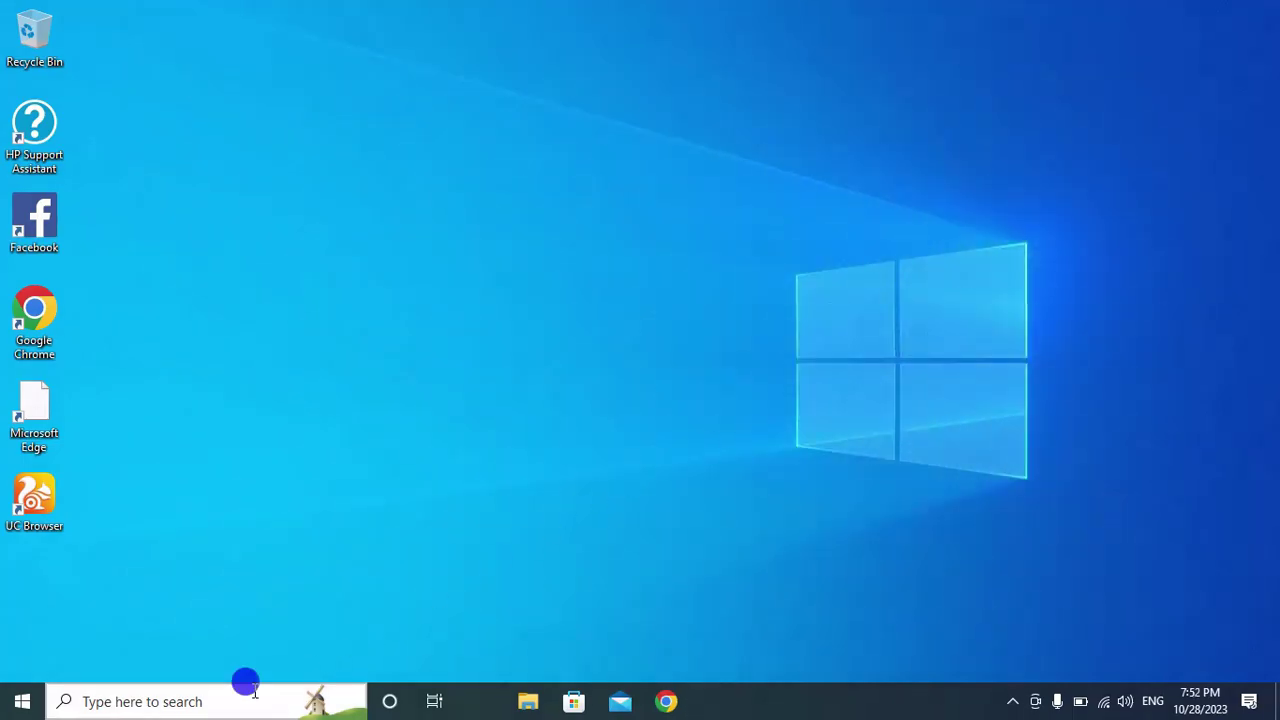
{"action": "type", "text": "this"}
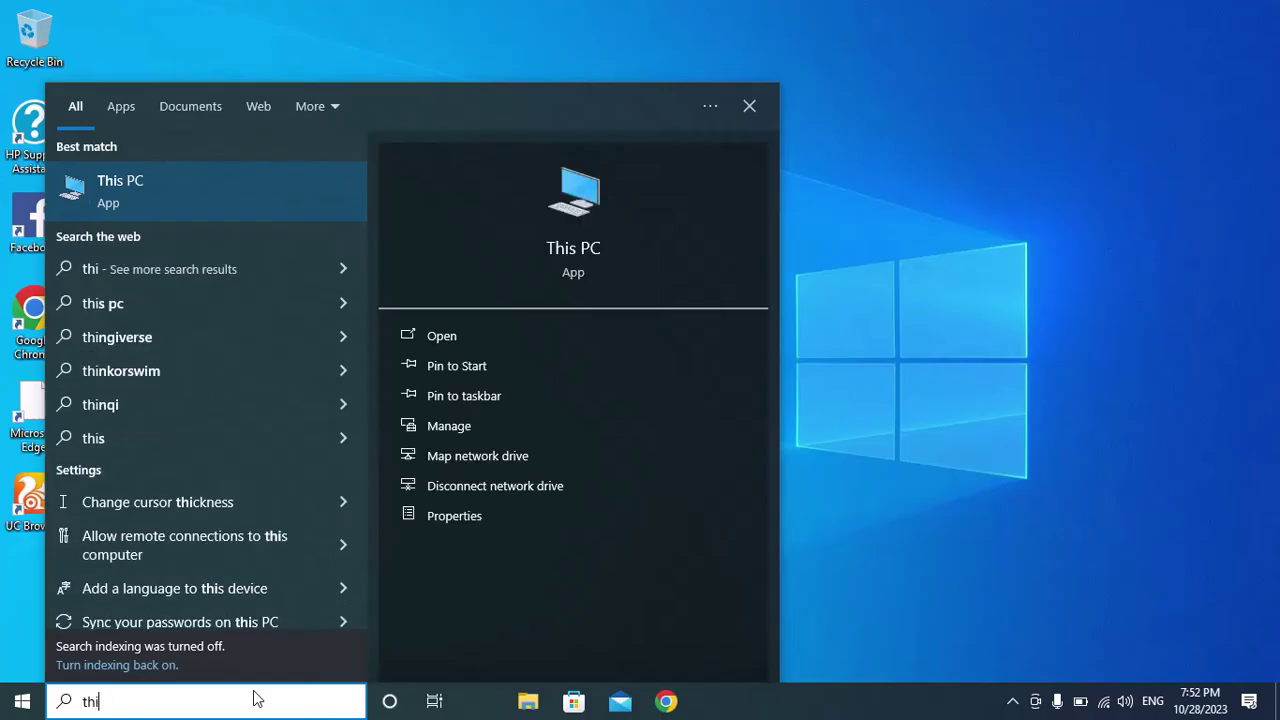
{"action": "left_click", "coordinate": [214, 198]}
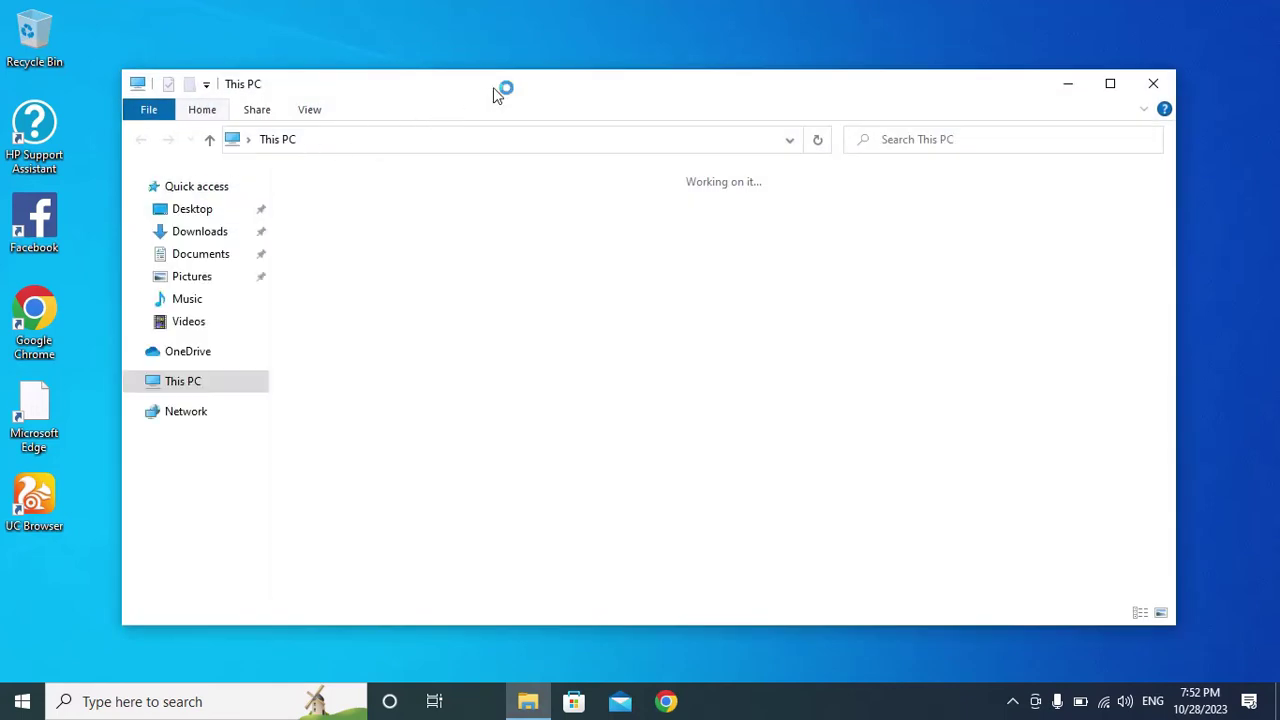
{"action": "double_click", "coordinate": [494, 88]}
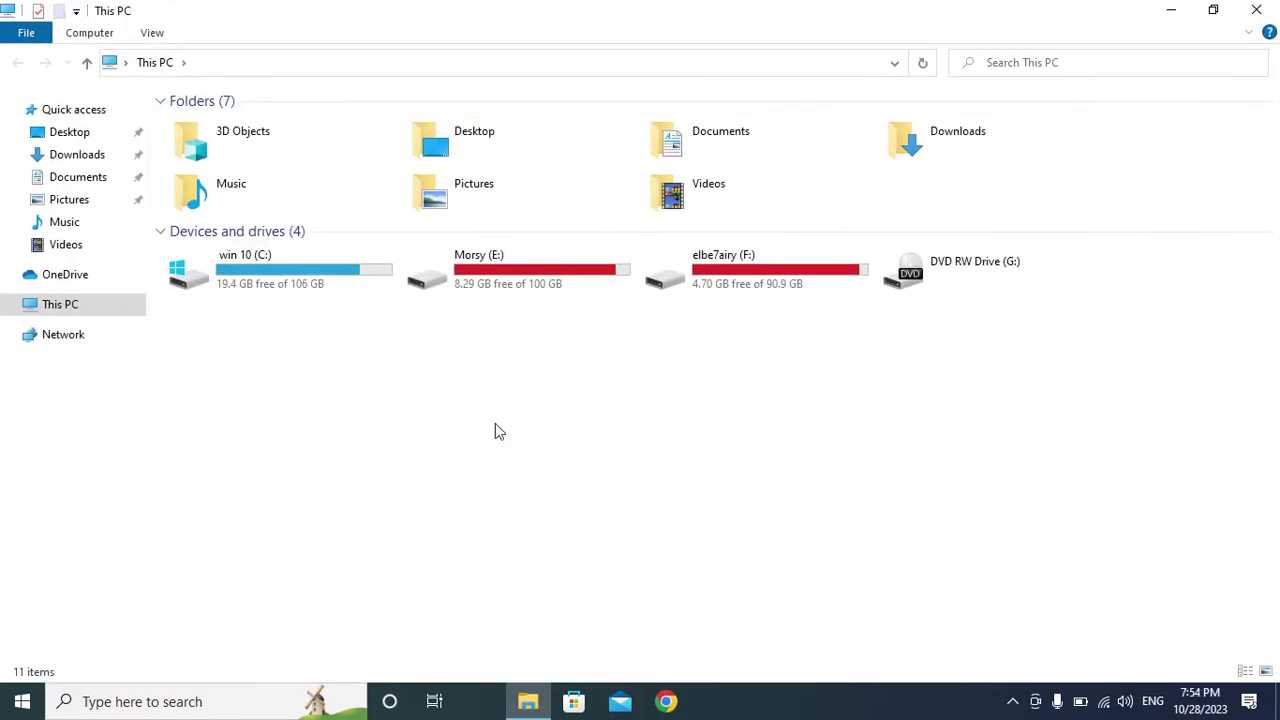
{"action": "double_click", "coordinate": [489, 290]}
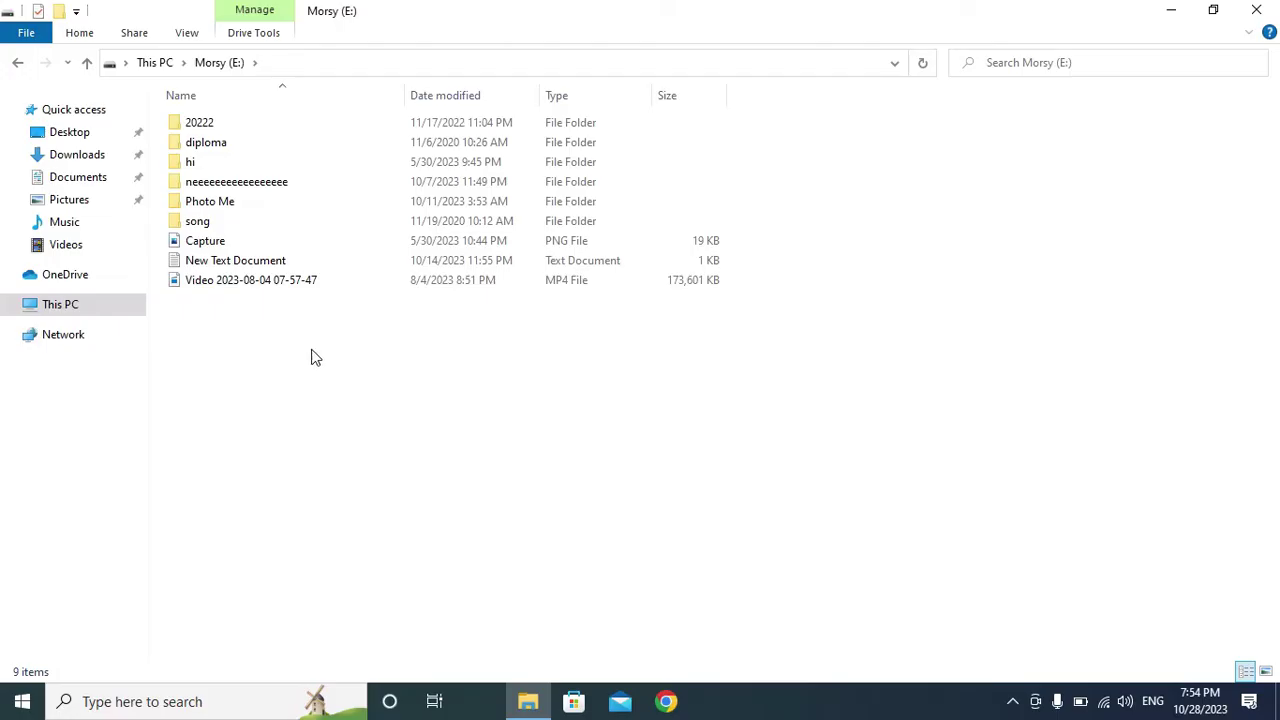
{"action": "left_click", "coordinate": [18, 65]}
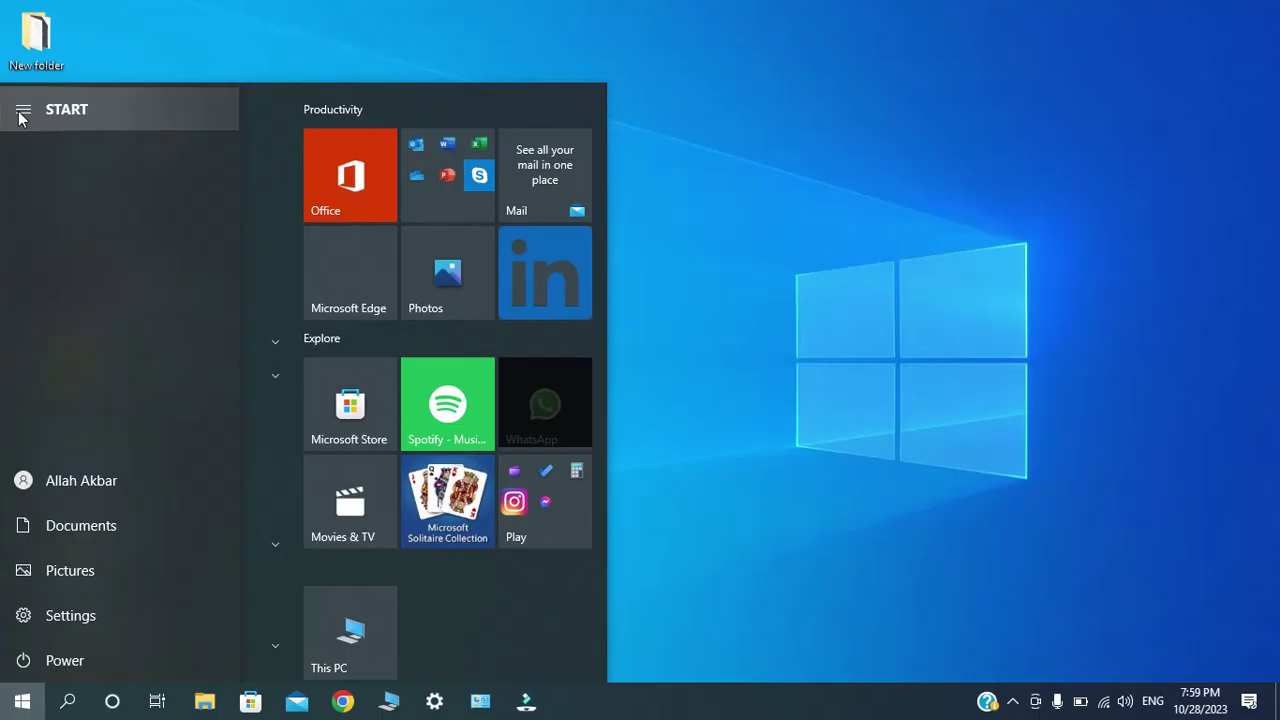
Show the Security tab of drive Morsy (E:)'s Properties from This PC.
{"action": "left_click", "coordinate": [801, 188]}
{"action": "double_click", "coordinate": [38, 405]}
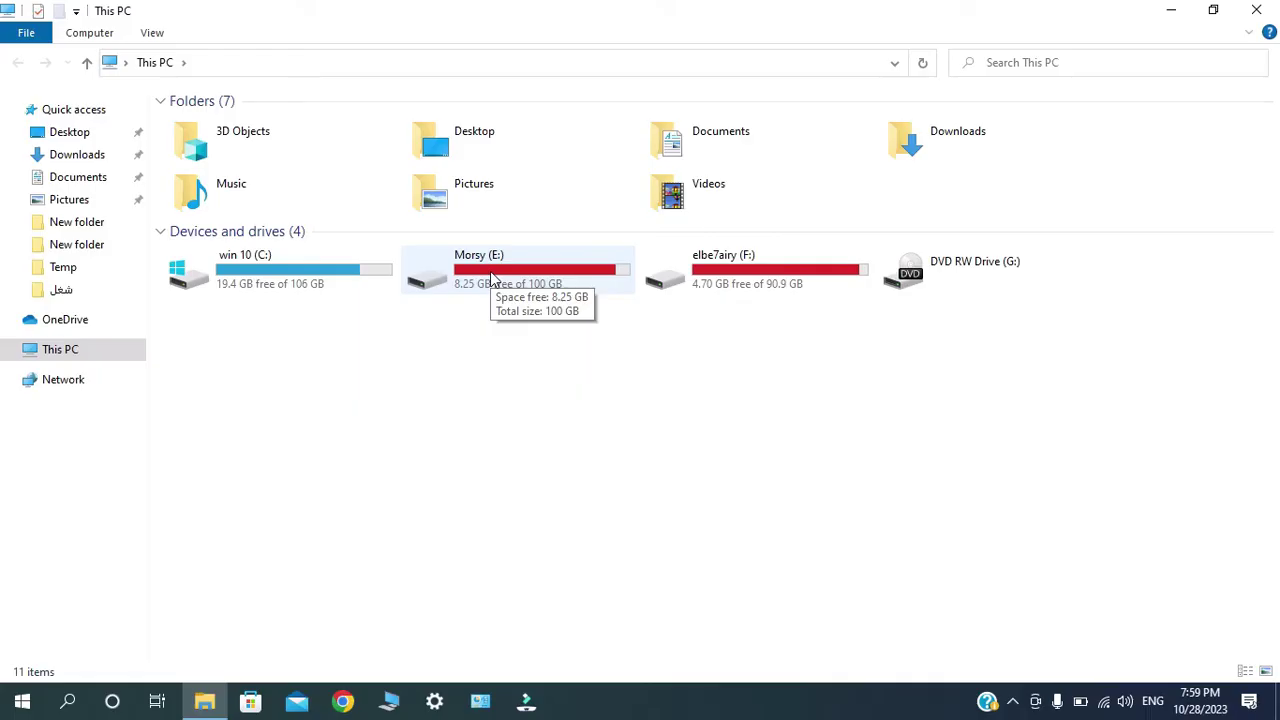
{"action": "left_click", "coordinate": [490, 277]}
{"action": "right_click", "coordinate": [490, 277]}
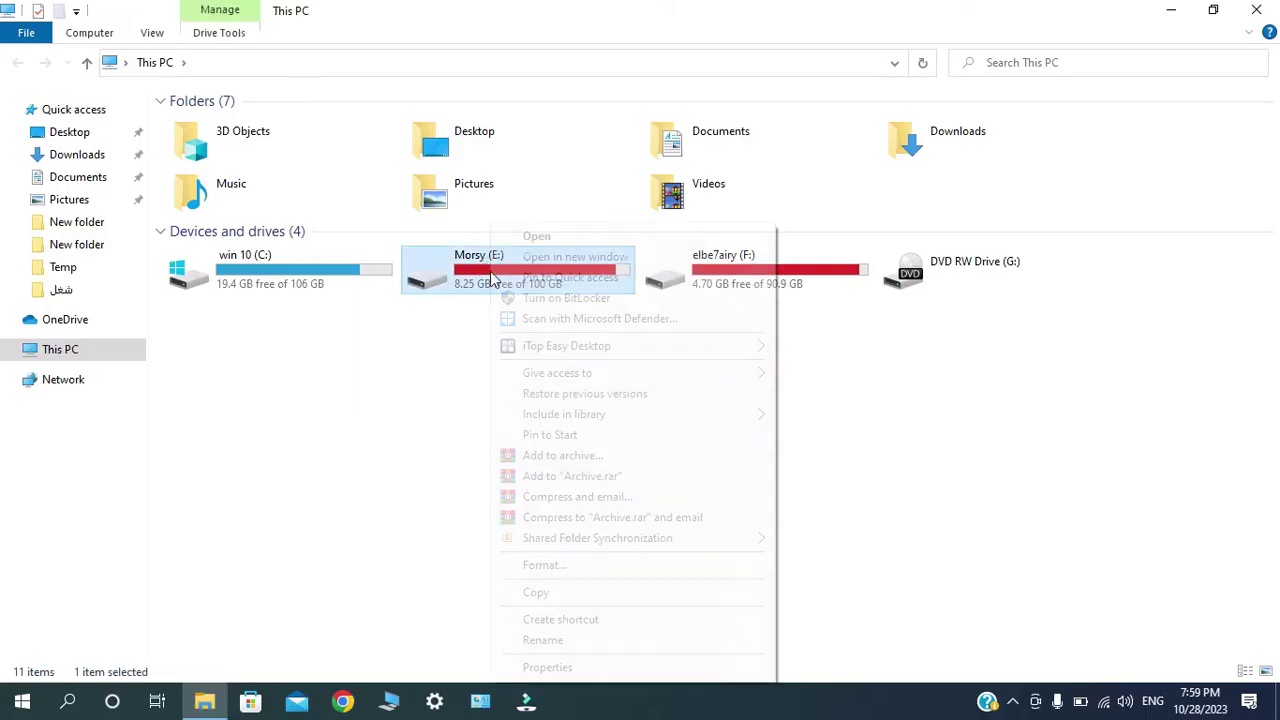
{"action": "left_click", "coordinate": [562, 669]}
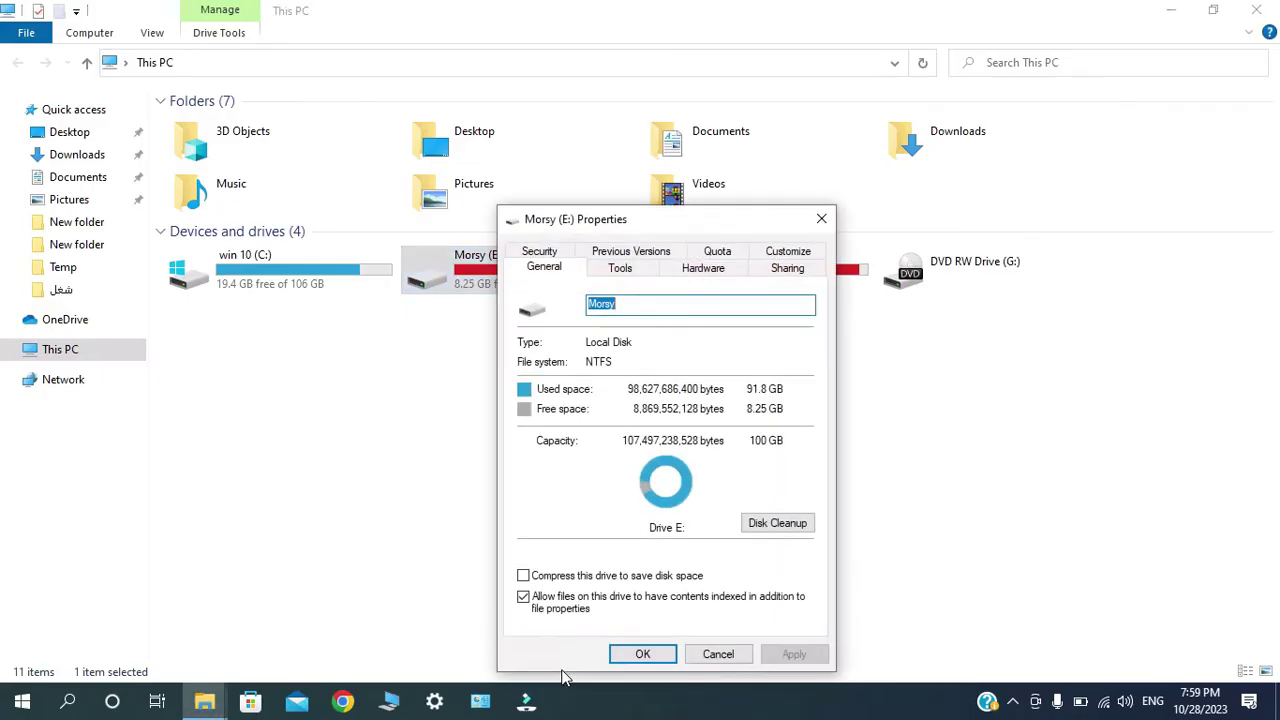
{"action": "left_click", "coordinate": [528, 253]}
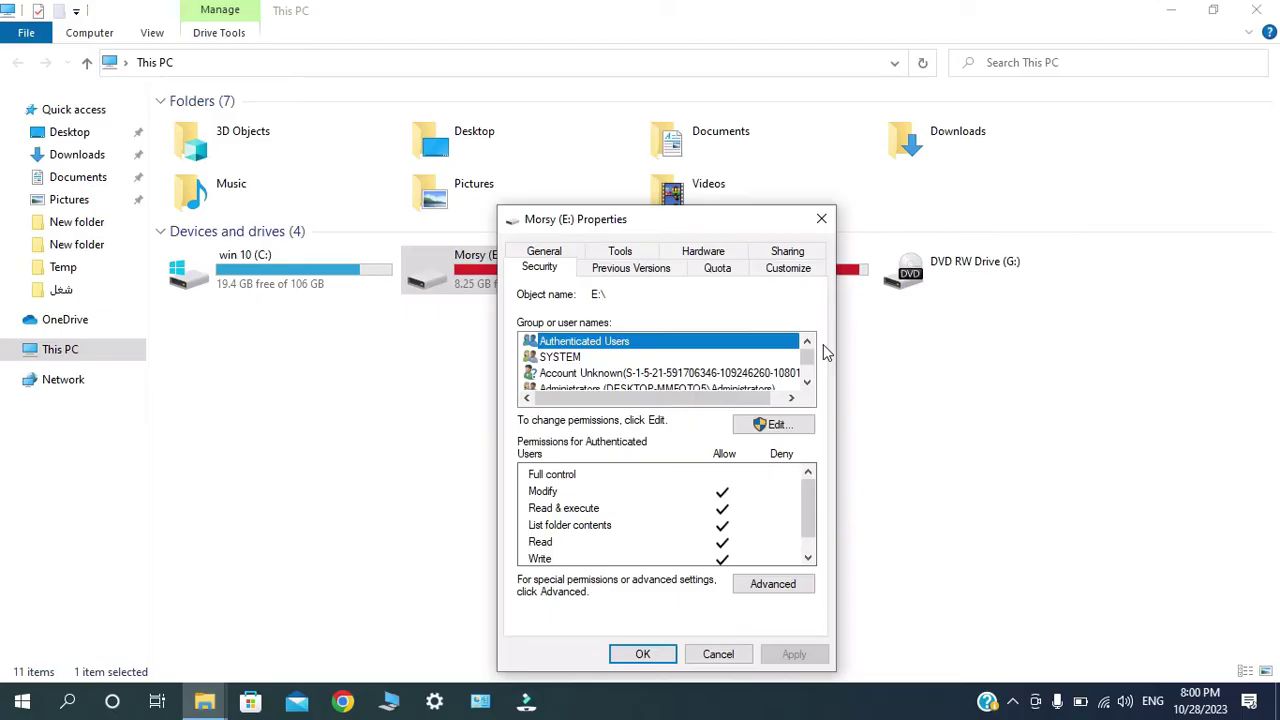
Add user 'ahmed' to drive E:'s permission list after verifying the name with Check Names.
{"action": "left_click", "coordinate": [778, 428]}
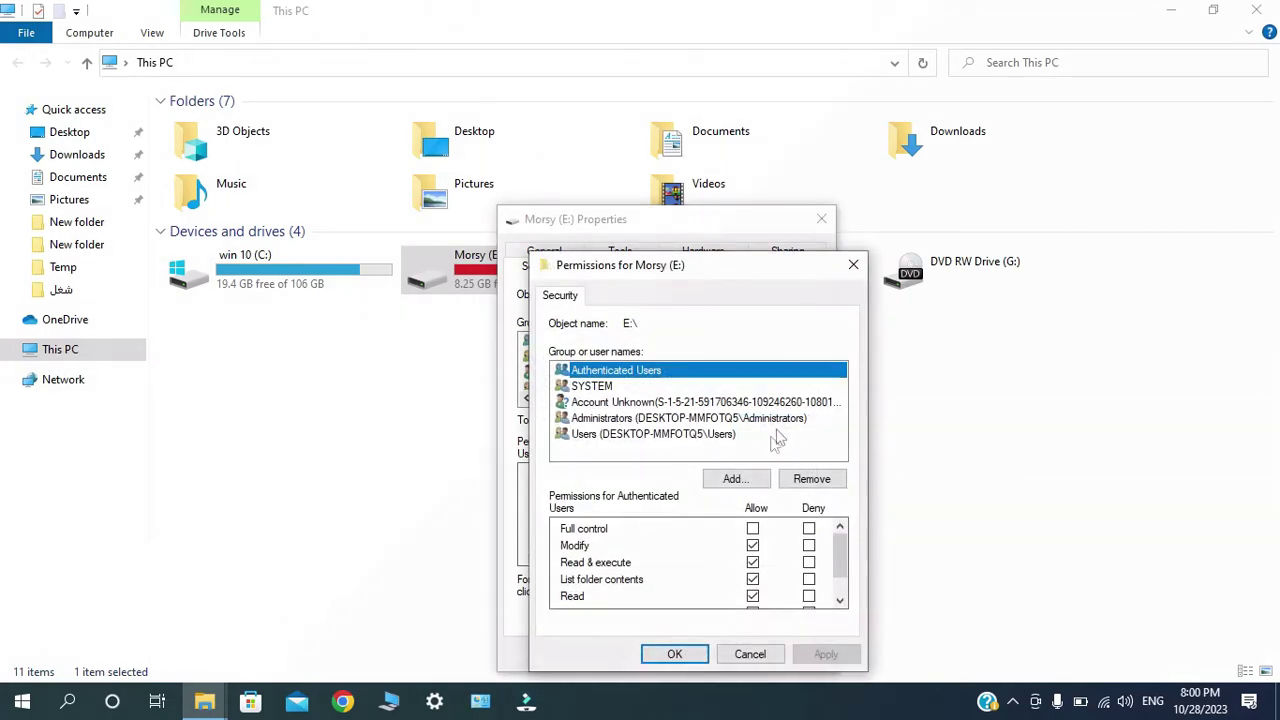
{"action": "left_click", "coordinate": [737, 480]}
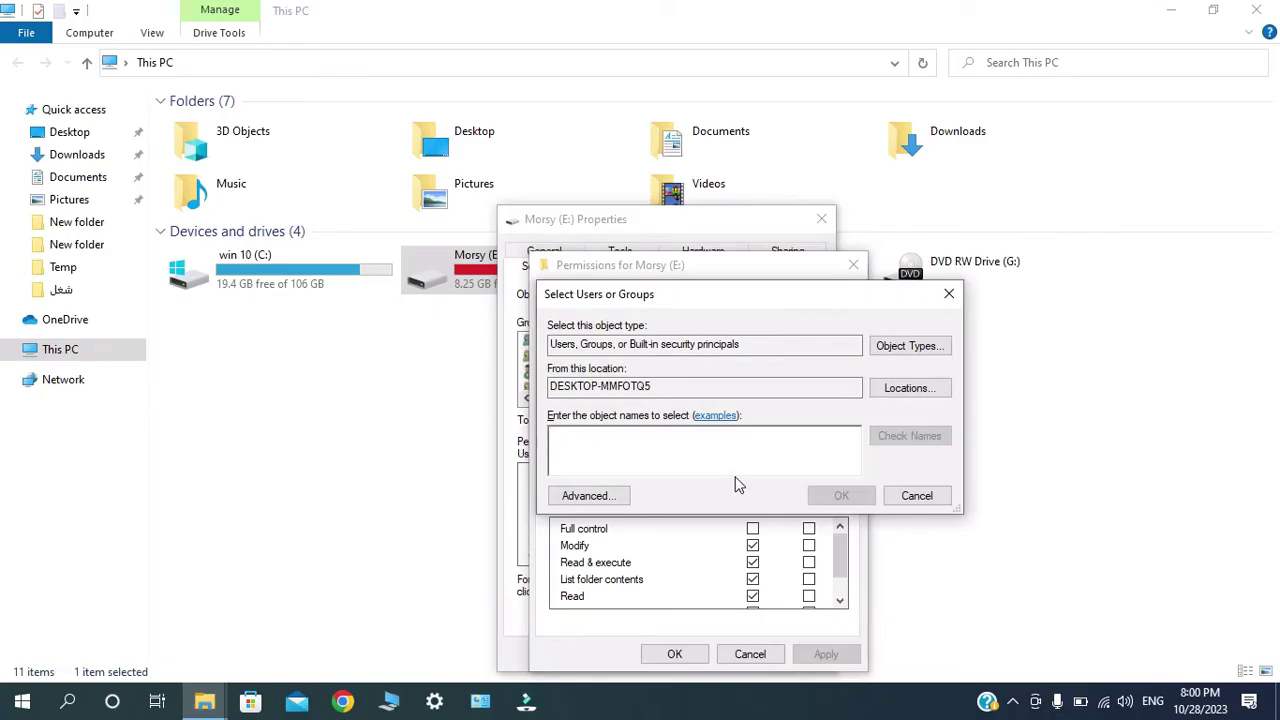
{"action": "type", "text": "ahmed"}
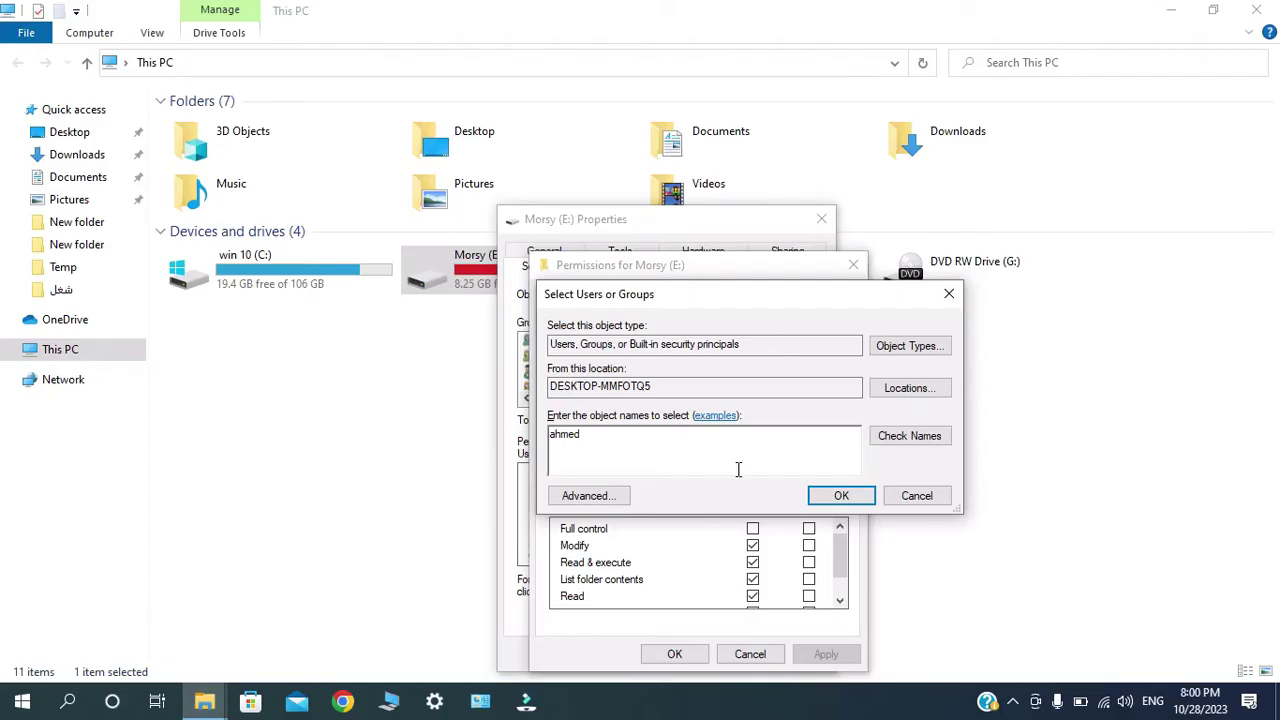
{"action": "left_click", "coordinate": [921, 443]}
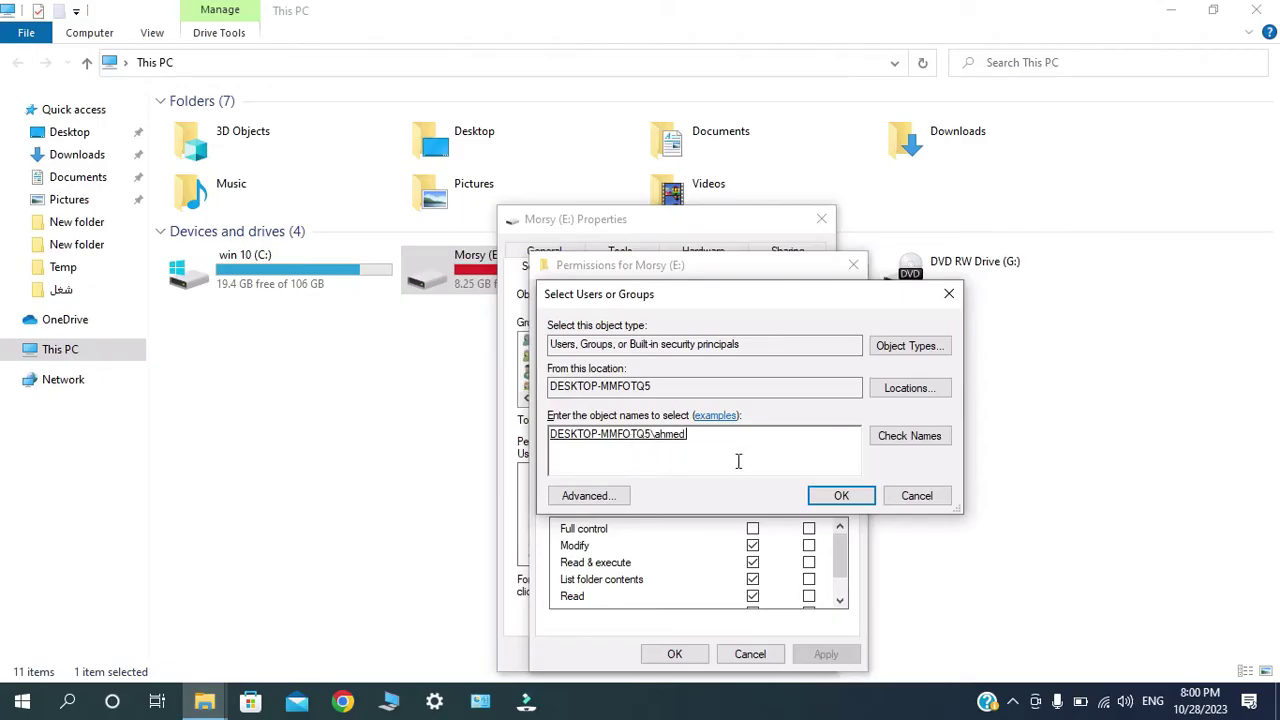
{"action": "left_click", "coordinate": [838, 497]}
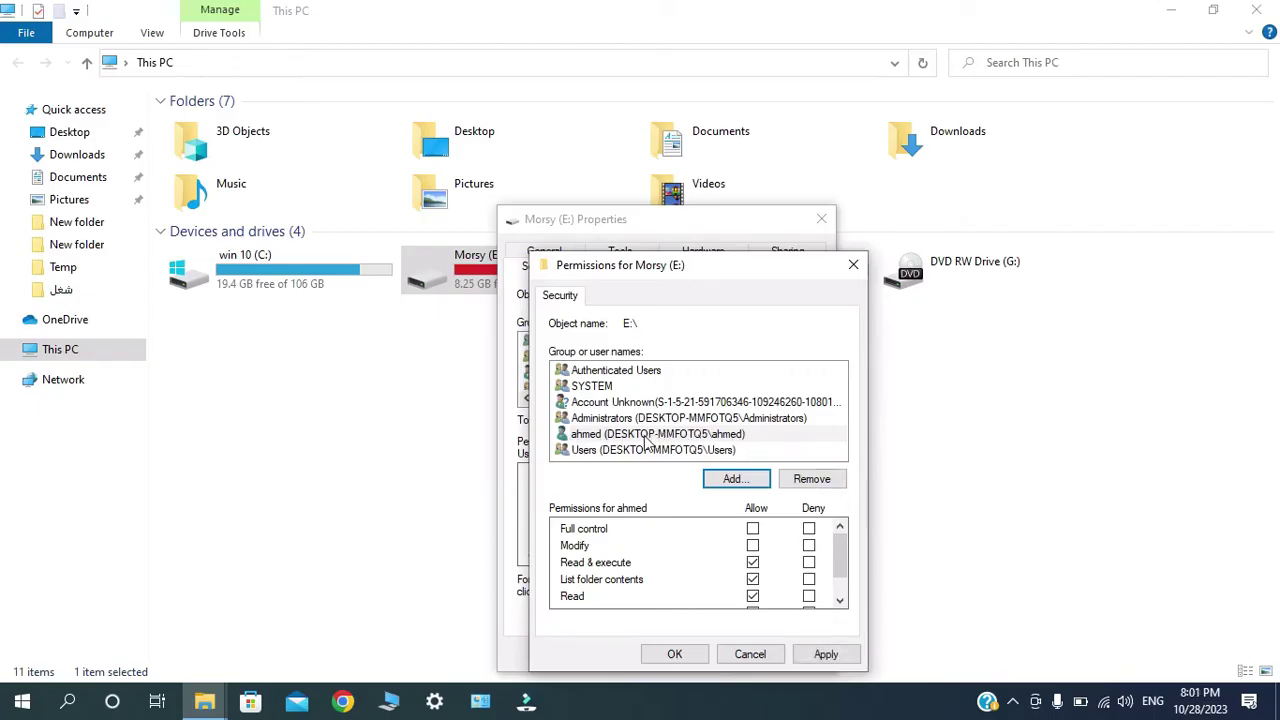
Deny 'ahmed' Full control on drive E:, stop propagation, and acknowledge the warning.
{"action": "left_click", "coordinate": [628, 435]}
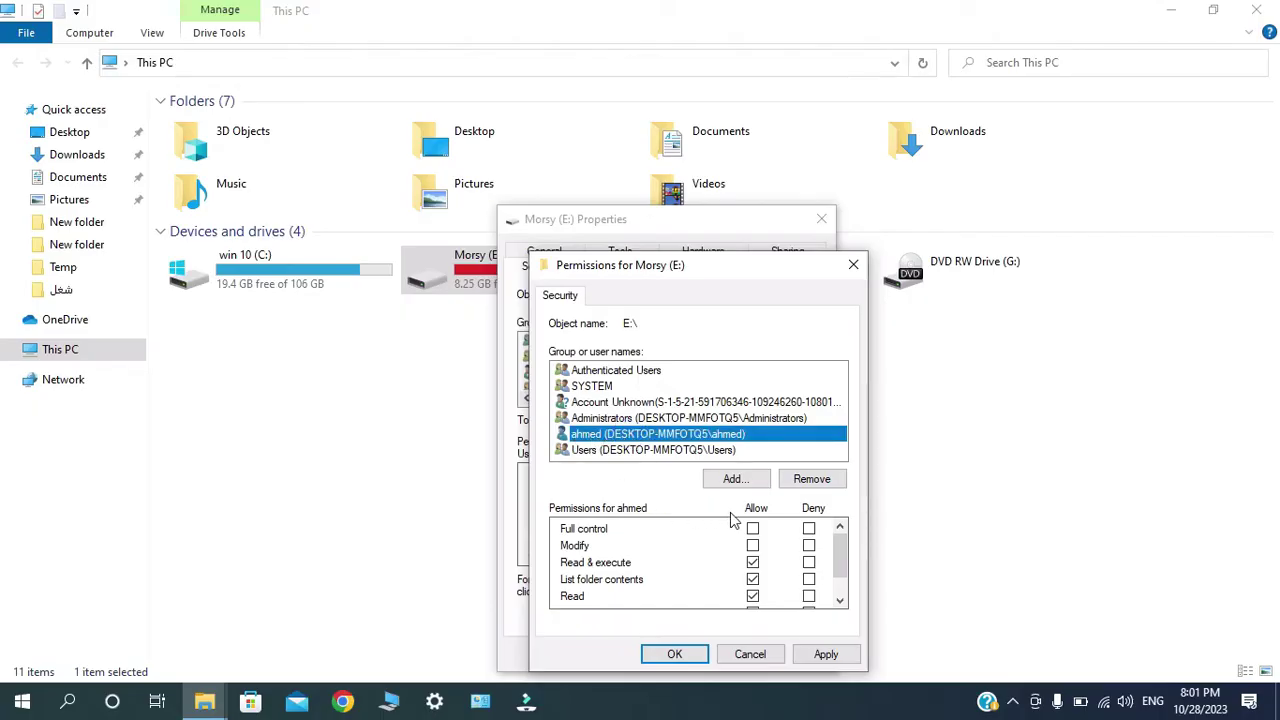
{"action": "left_click", "coordinate": [809, 530]}
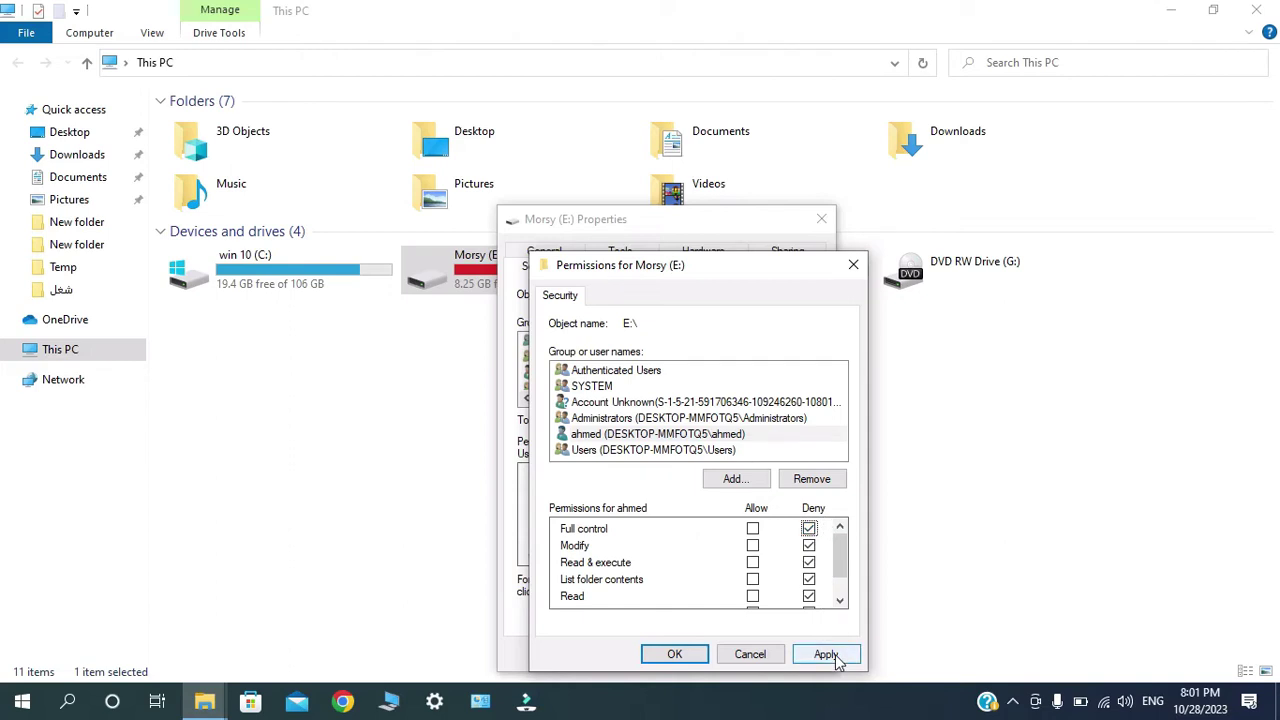
{"action": "left_click", "coordinate": [826, 655]}
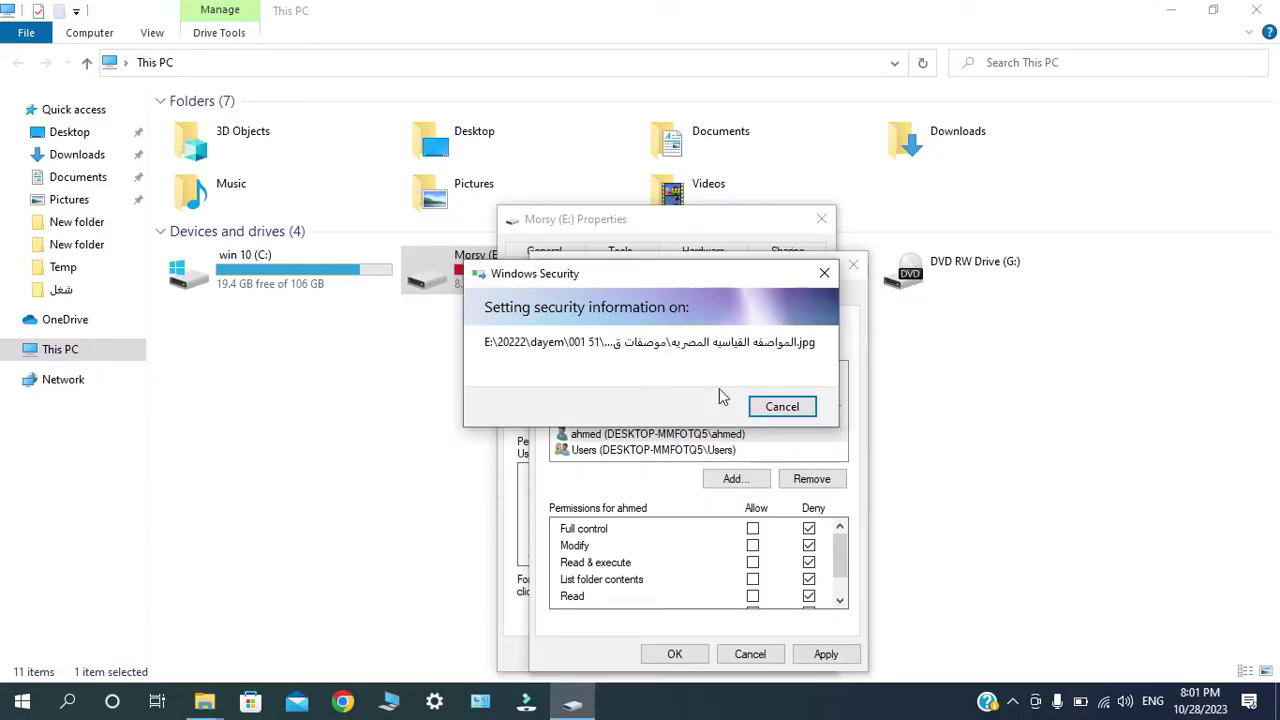
{"action": "left_click", "coordinate": [784, 405]}
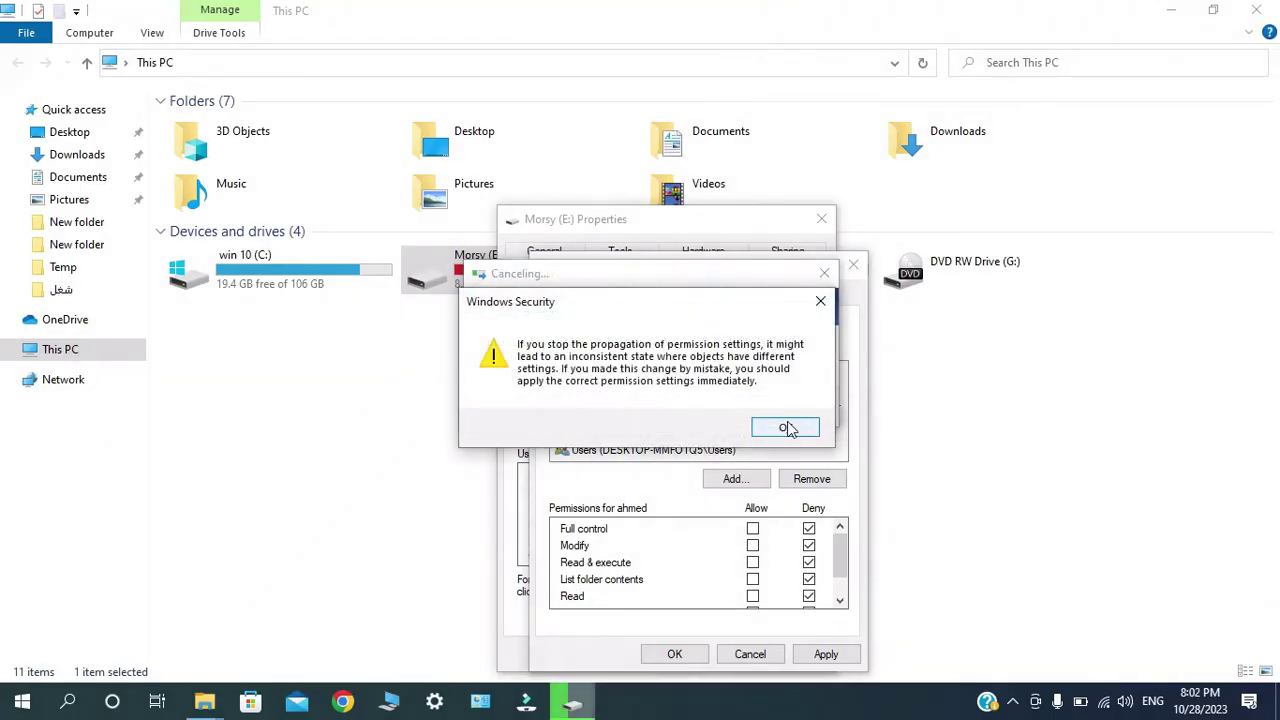
{"action": "left_click", "coordinate": [788, 428]}
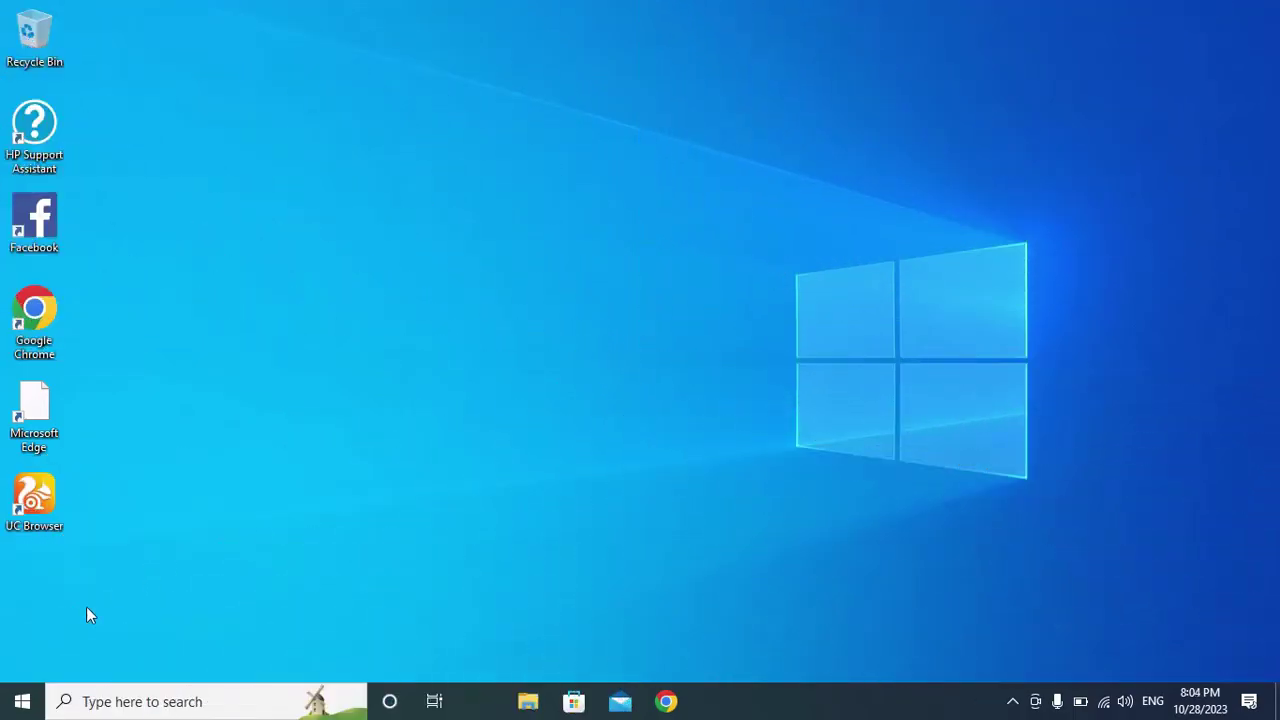
Open This PC from search, try opening drive Morsy (E:), and dismiss the 'Access is denied' error.
{"action": "left_click", "coordinate": [22, 701]}
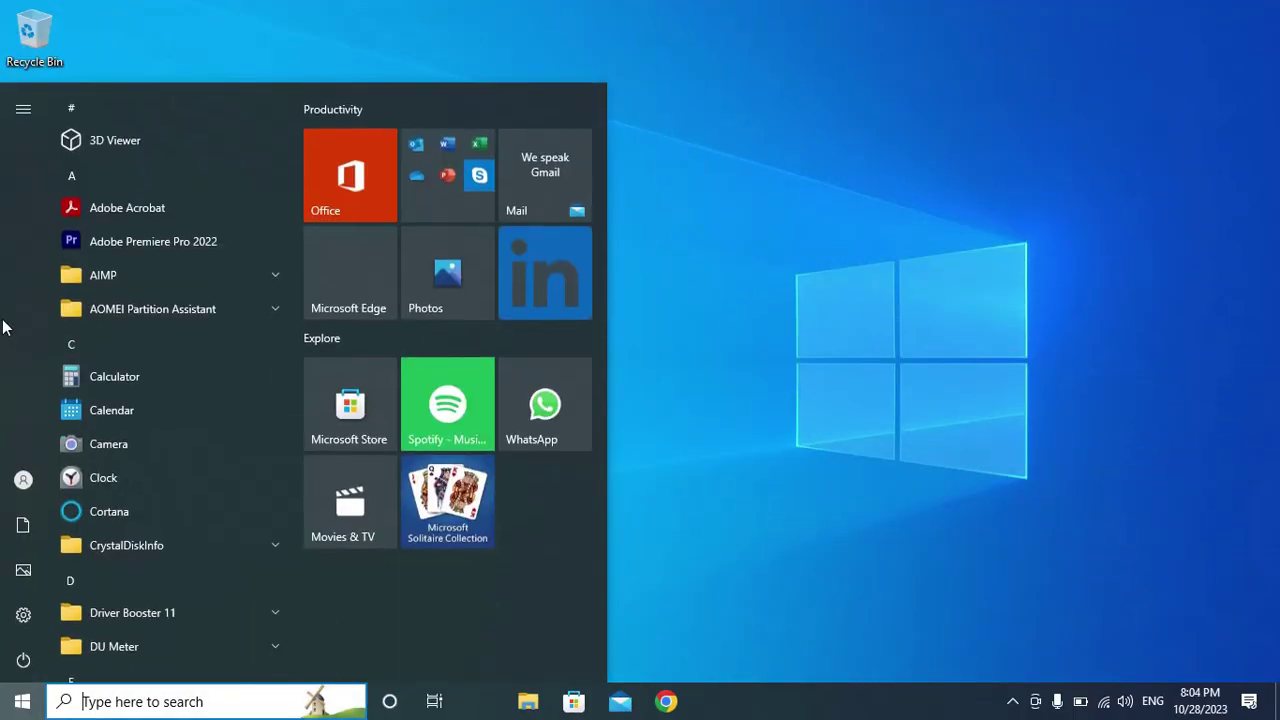
{"action": "mouse_move", "coordinate": [5, 327]}
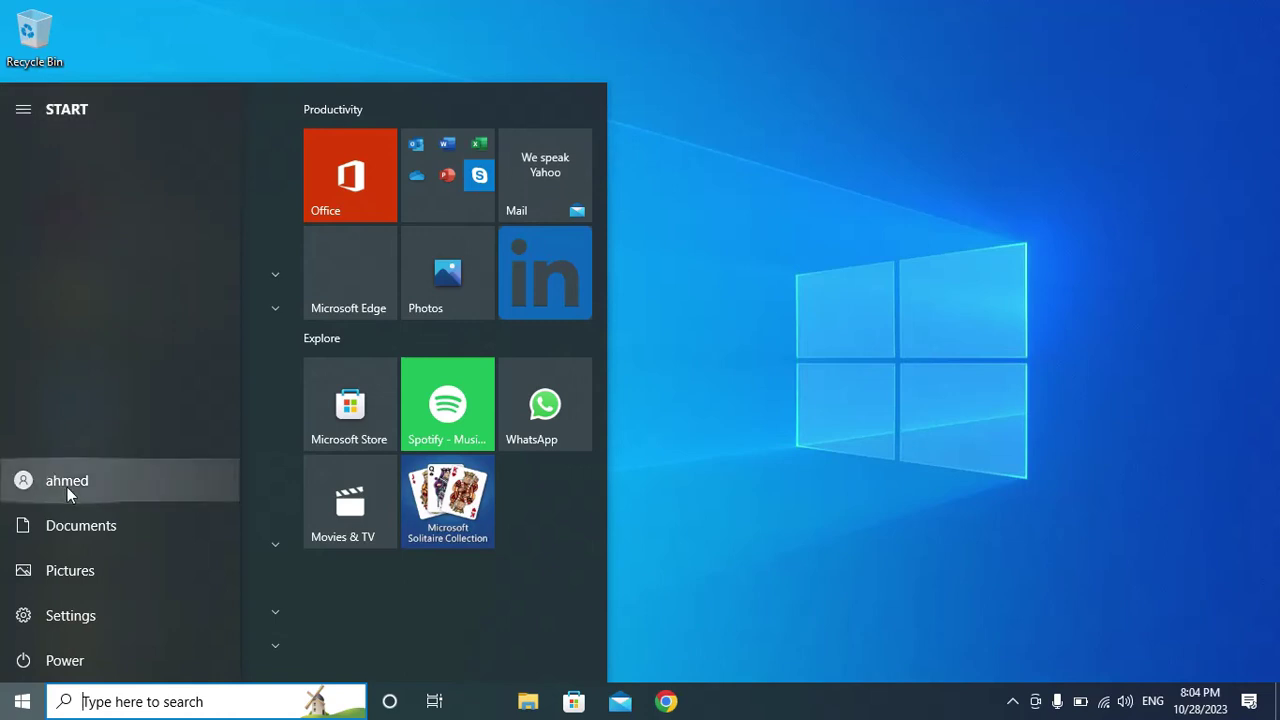
{"action": "left_click", "coordinate": [781, 374]}
{"action": "left_click", "coordinate": [170, 700]}
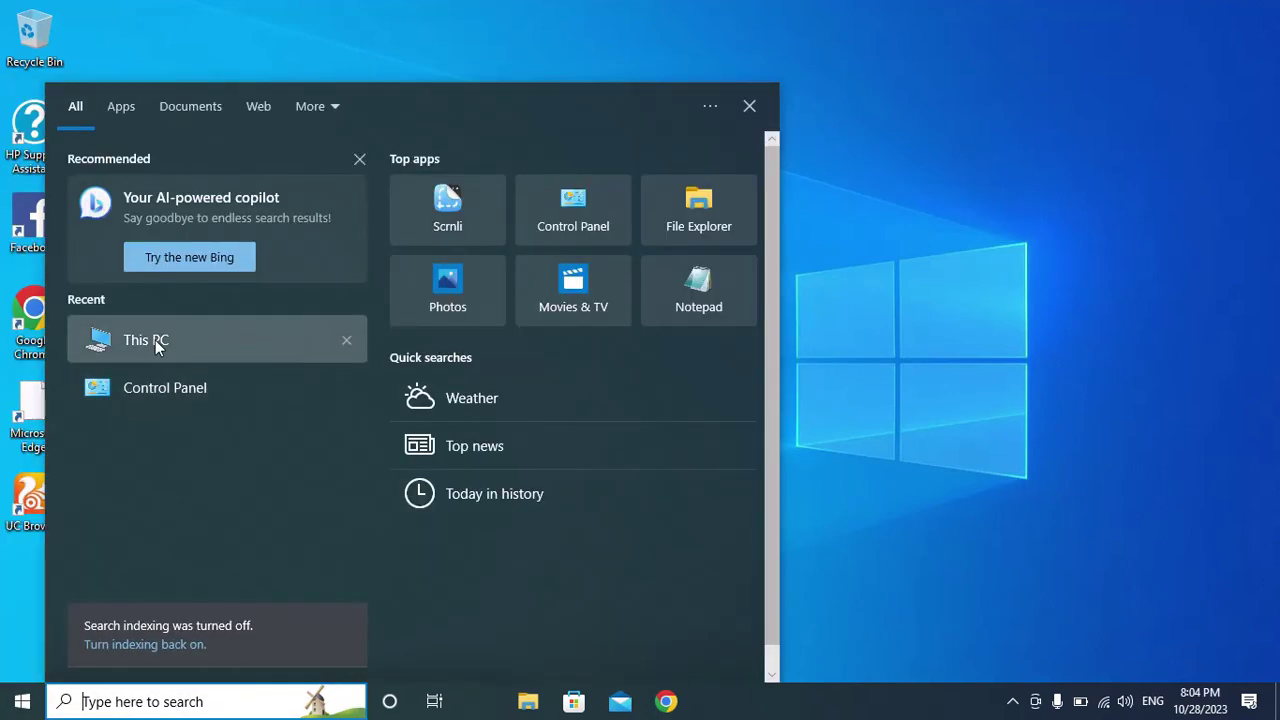
{"action": "left_click", "coordinate": [155, 340]}
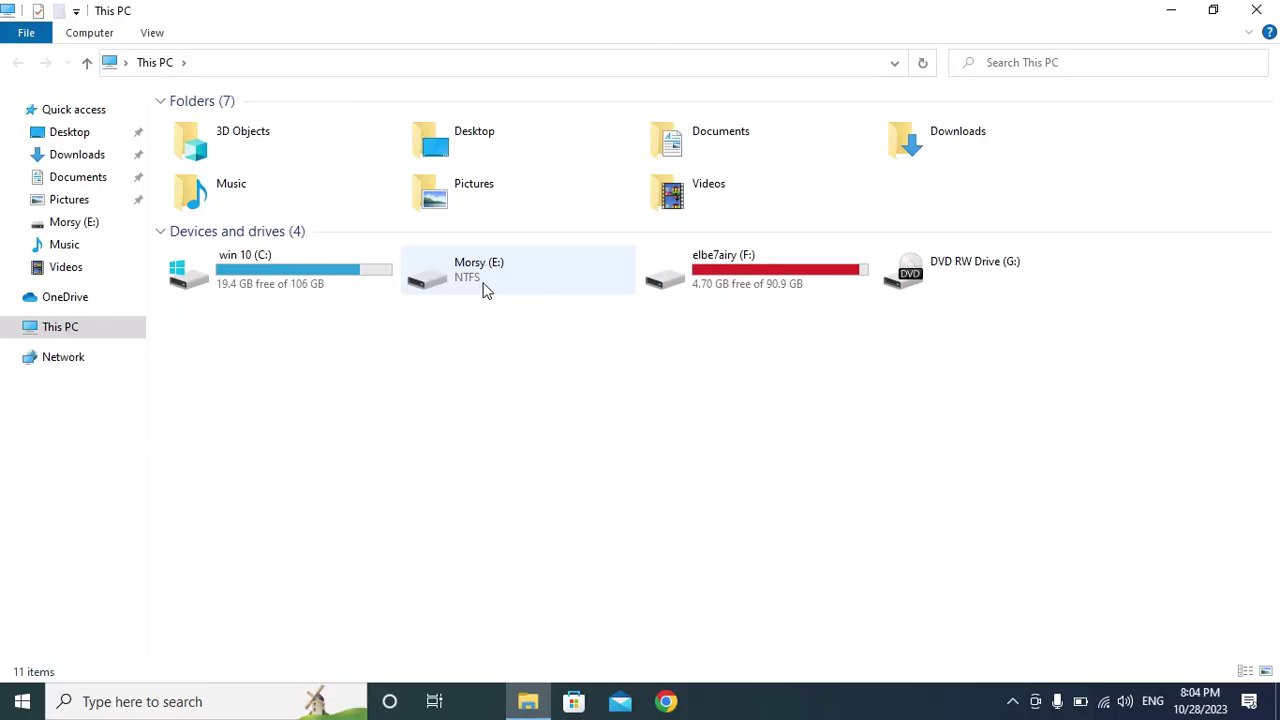
{"action": "left_click", "coordinate": [487, 290]}
{"action": "double_click", "coordinate": [485, 285]}
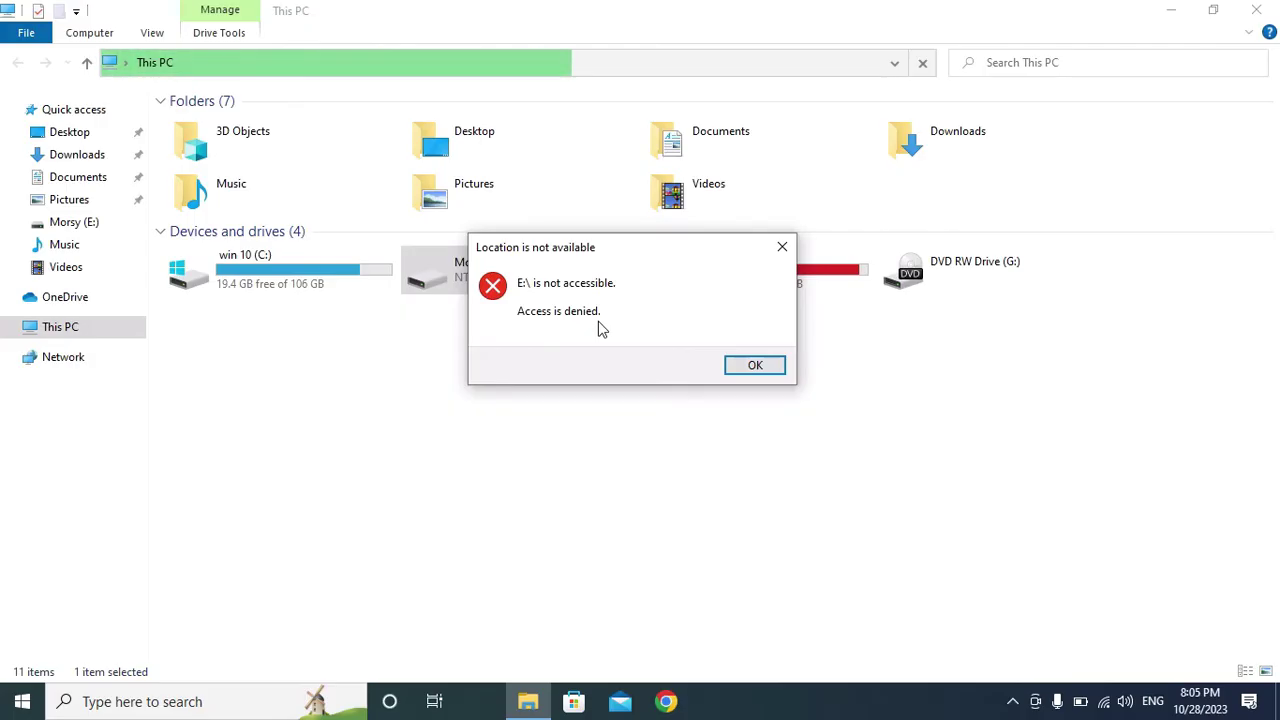
{"action": "left_click", "coordinate": [730, 366]}
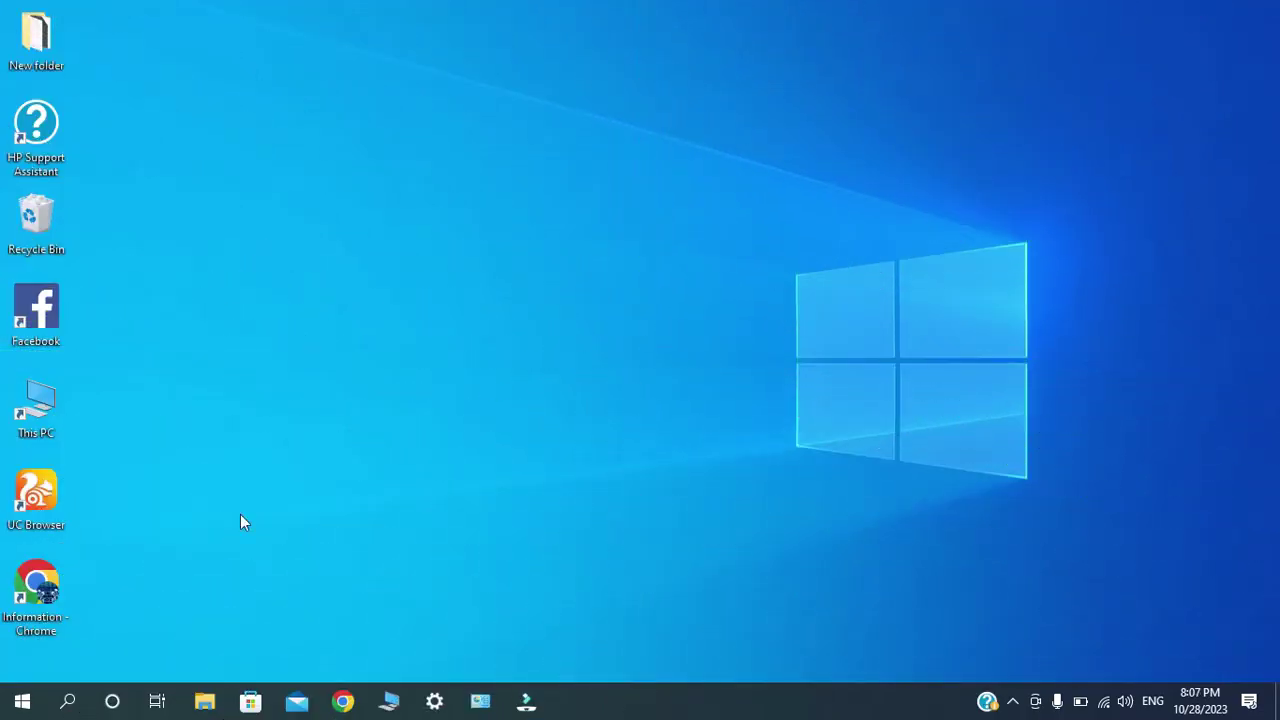
Show the Start menu and close it again without choosing anything.
{"action": "left_click", "coordinate": [22, 701]}
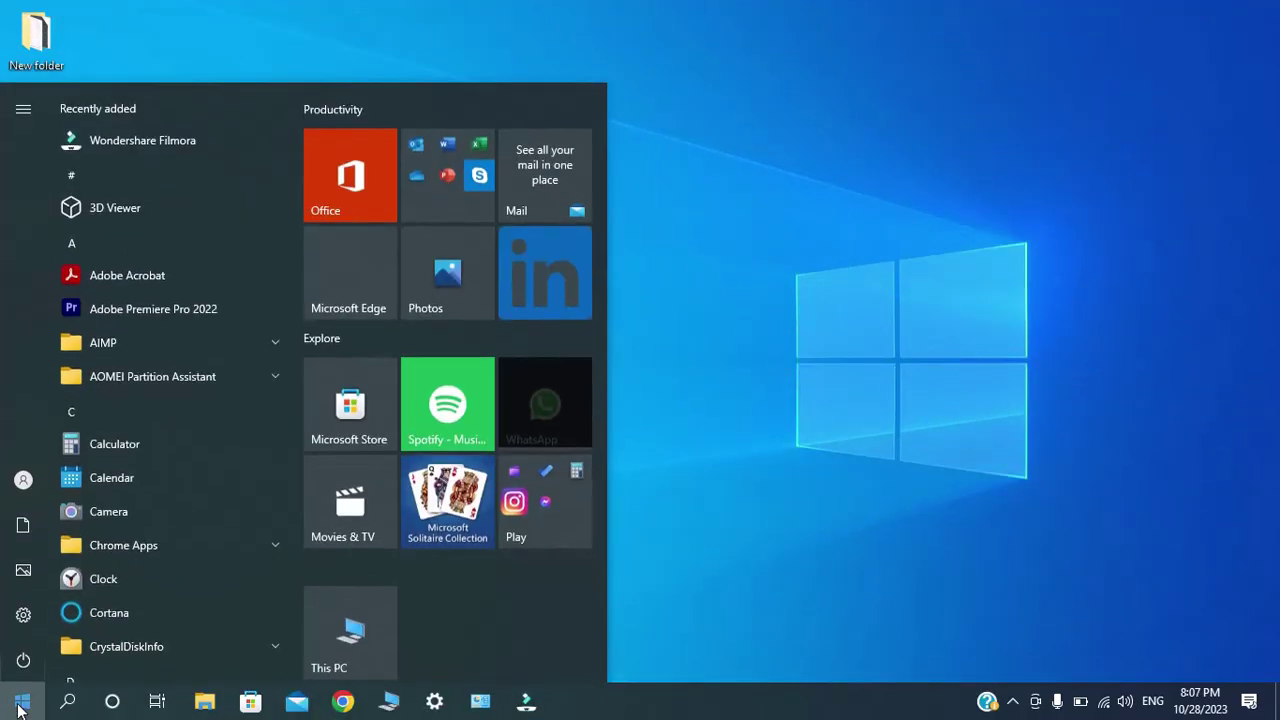
{"action": "mouse_move", "coordinate": [23, 143]}
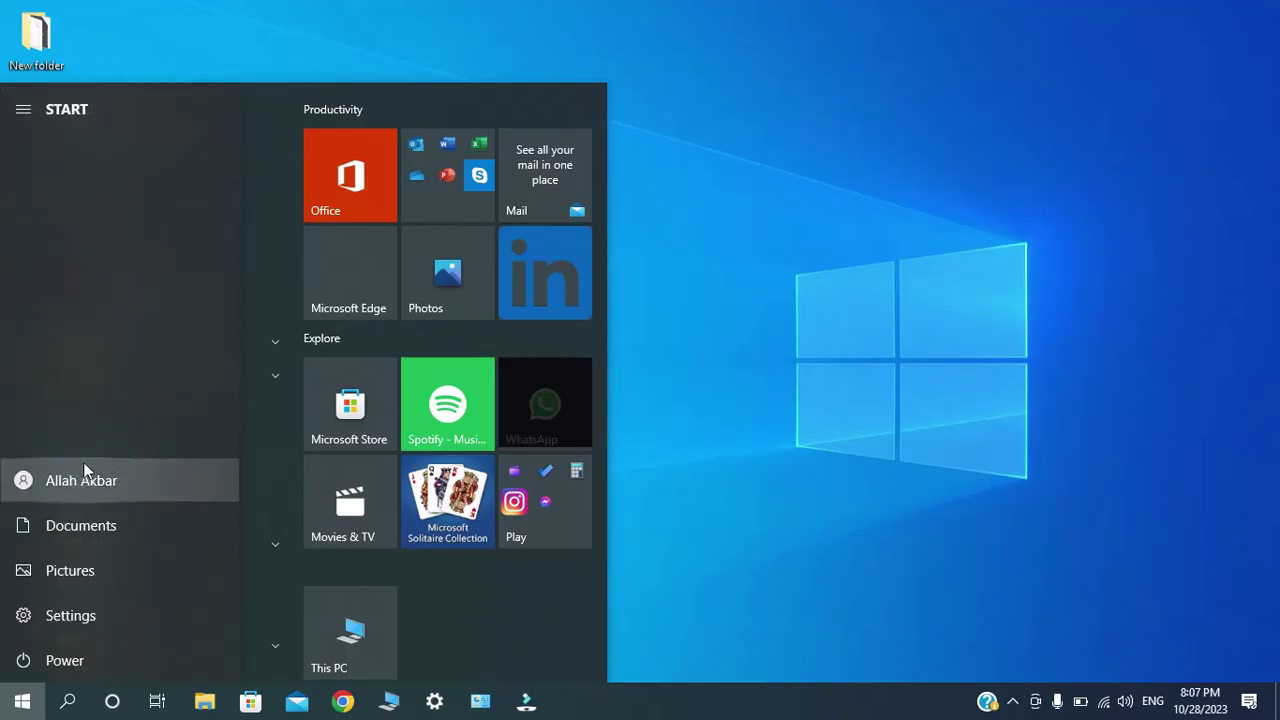
{"action": "left_click", "coordinate": [819, 185]}
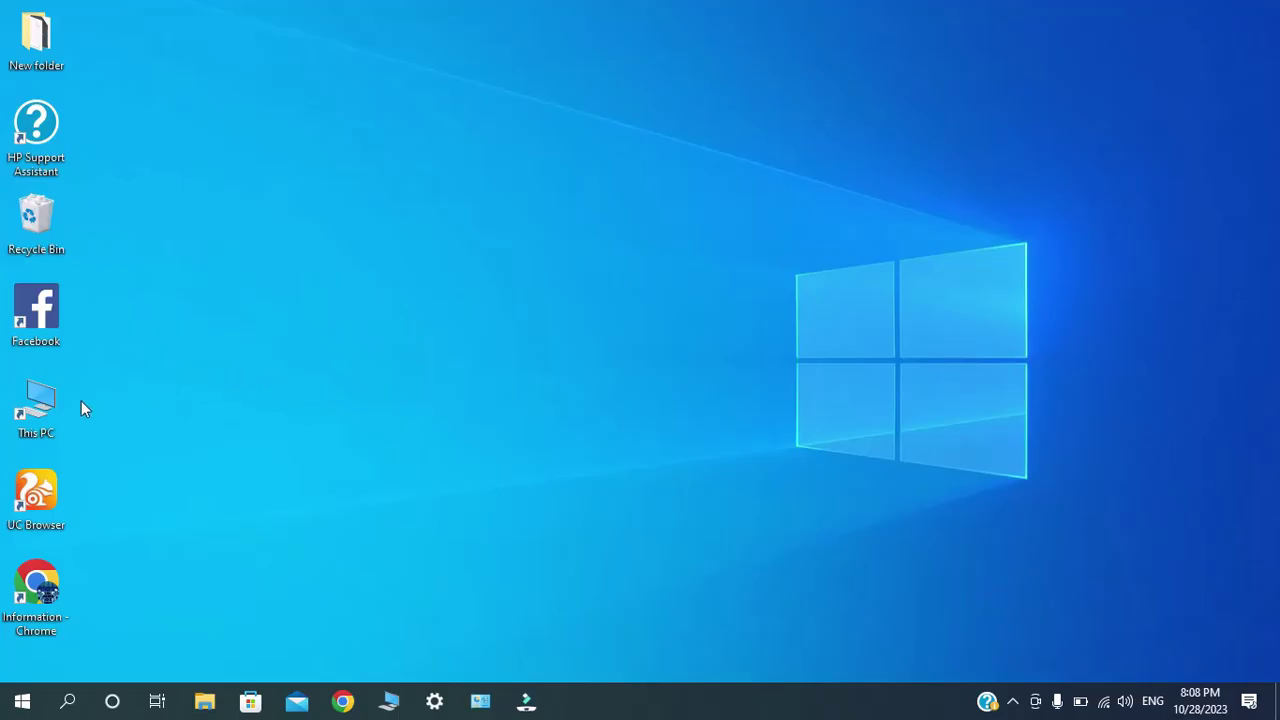
Open Computer Management from This PC and show the Local Users and Groups Users list.
{"action": "left_click", "coordinate": [27, 410]}
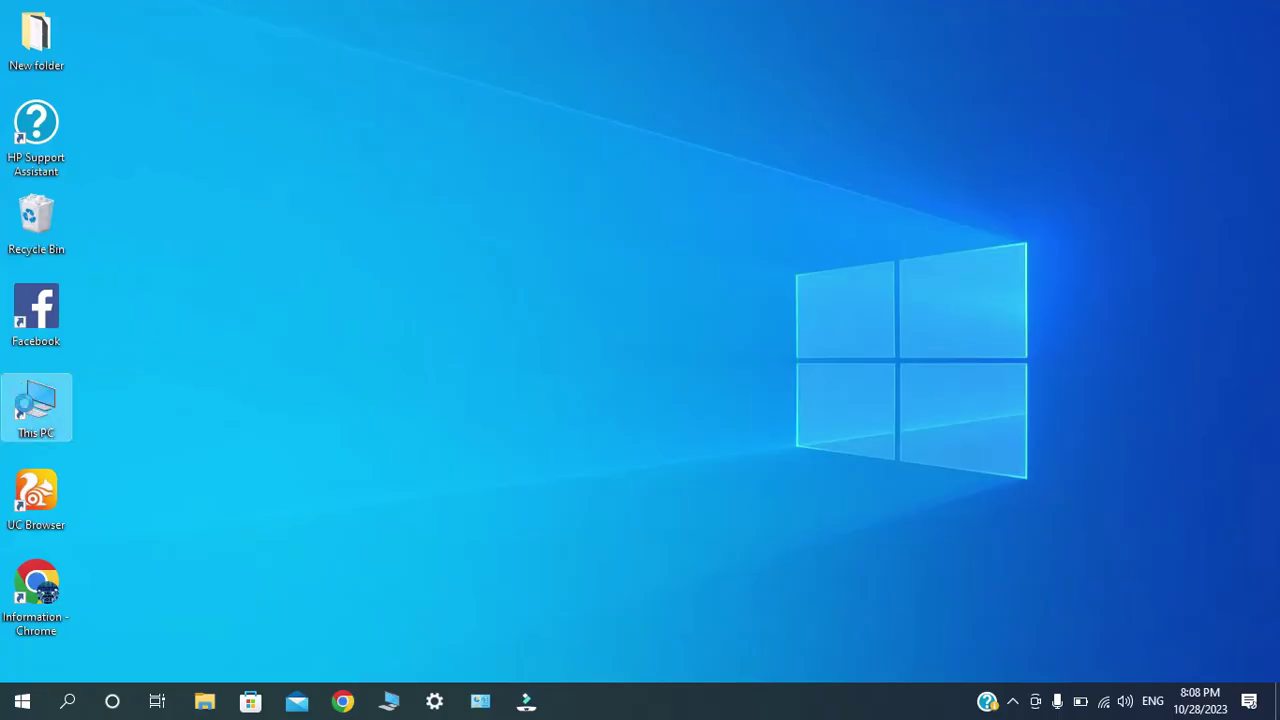
{"action": "right_click", "coordinate": [27, 411]}
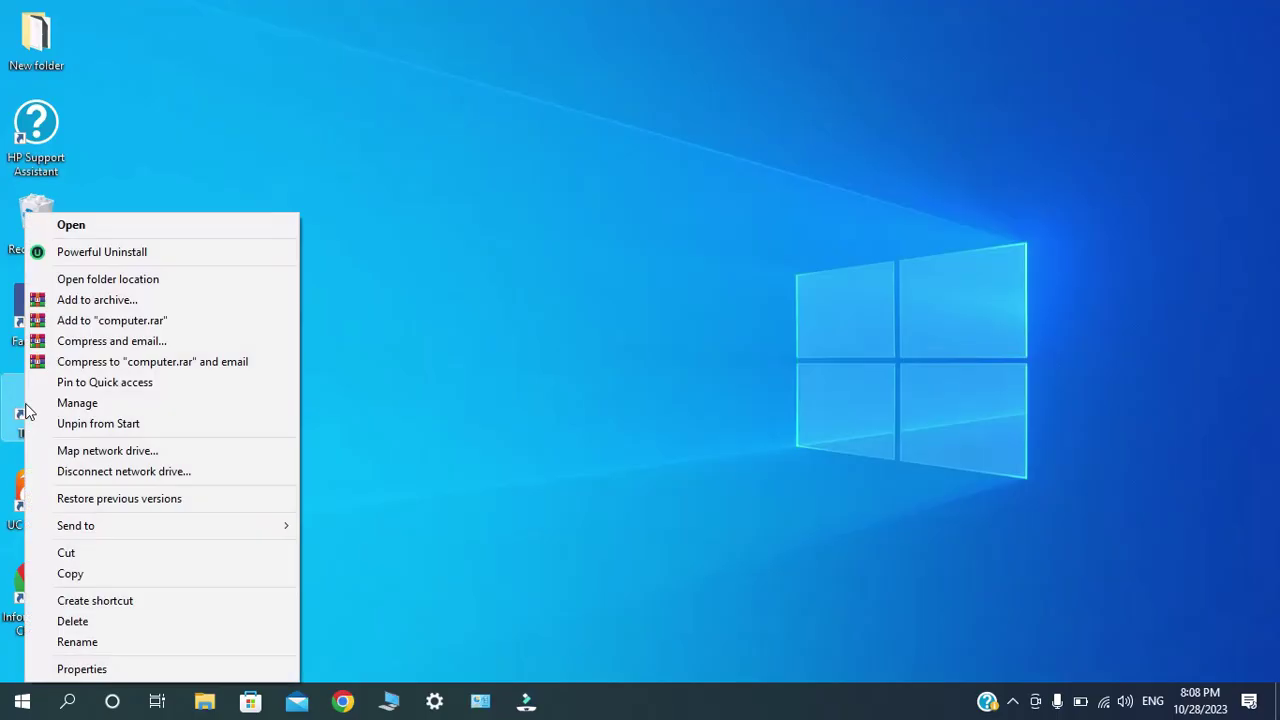
{"action": "left_click", "coordinate": [168, 402]}
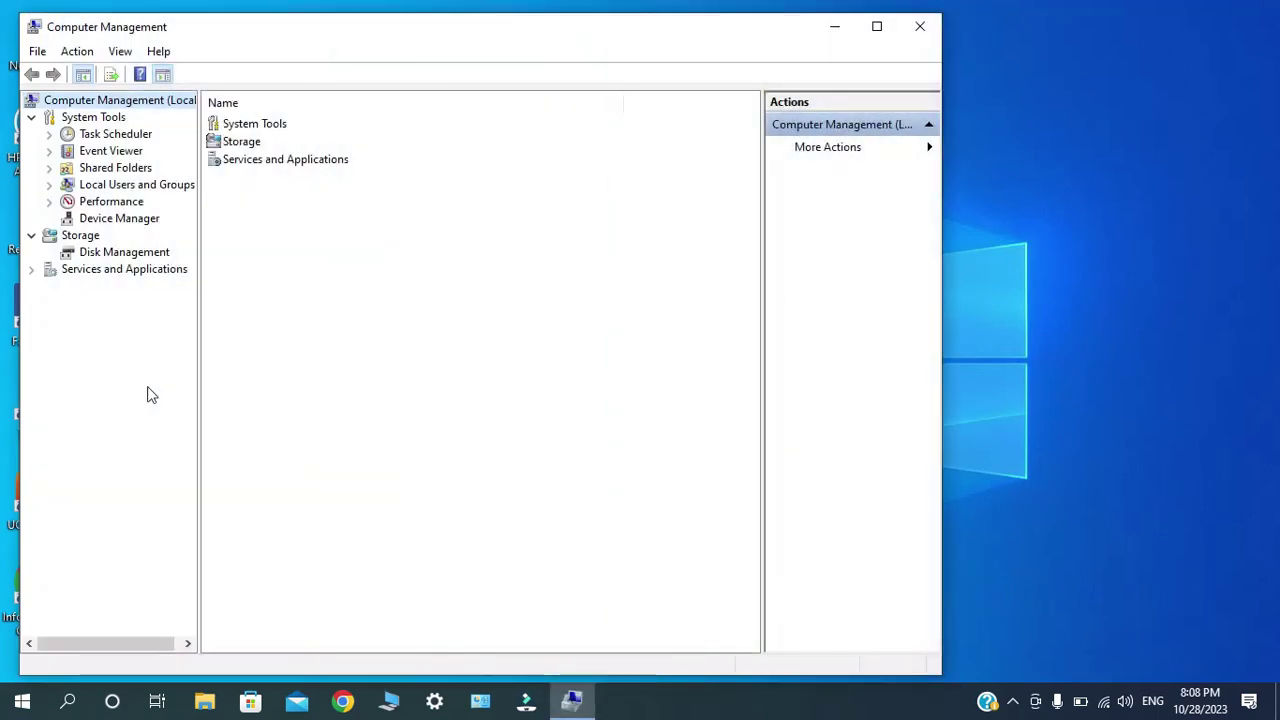
{"action": "left_click_drag", "start_coordinate": [198, 378], "coordinate": [228, 375]}
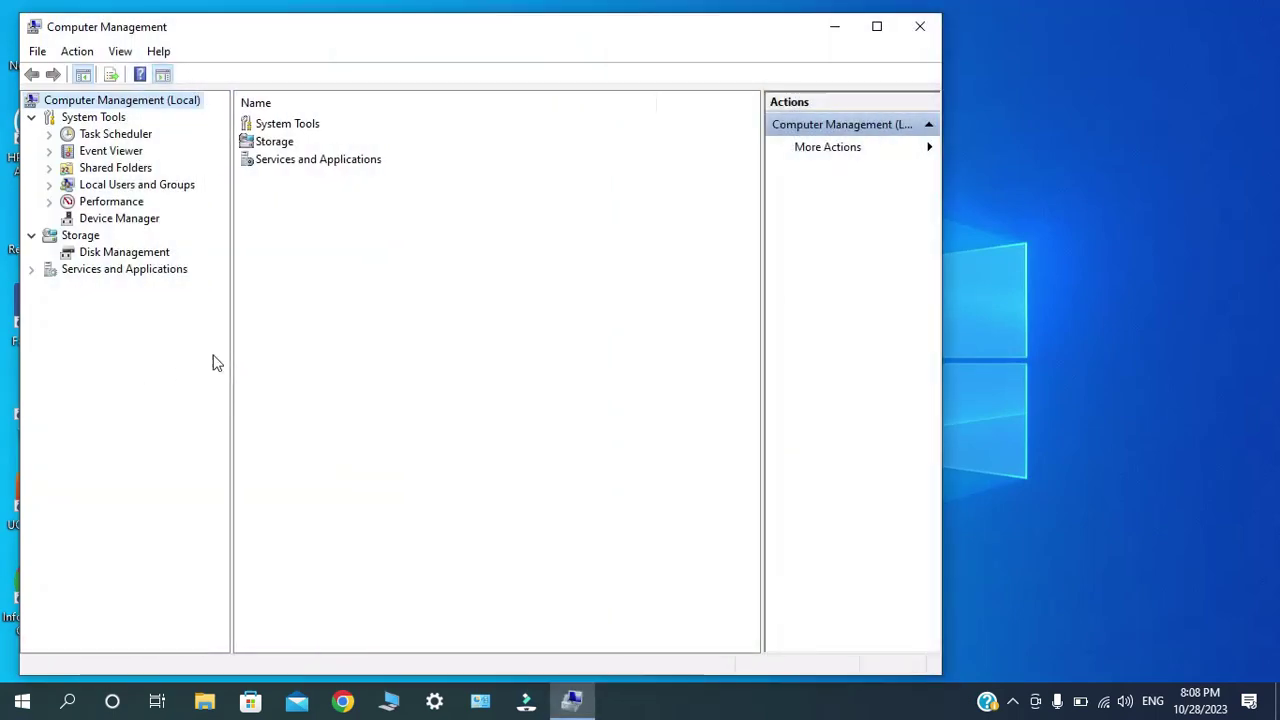
{"action": "left_click", "coordinate": [106, 190]}
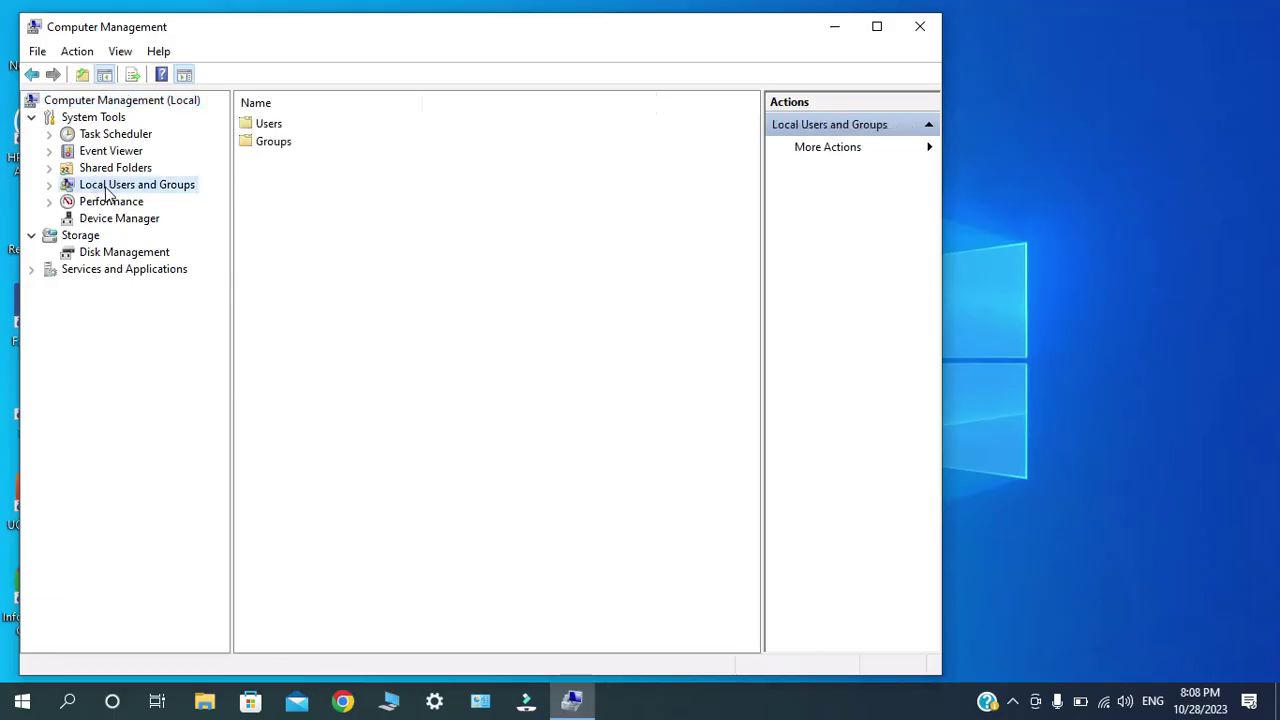
{"action": "left_click", "coordinate": [259, 124]}
{"action": "double_click", "coordinate": [259, 124]}
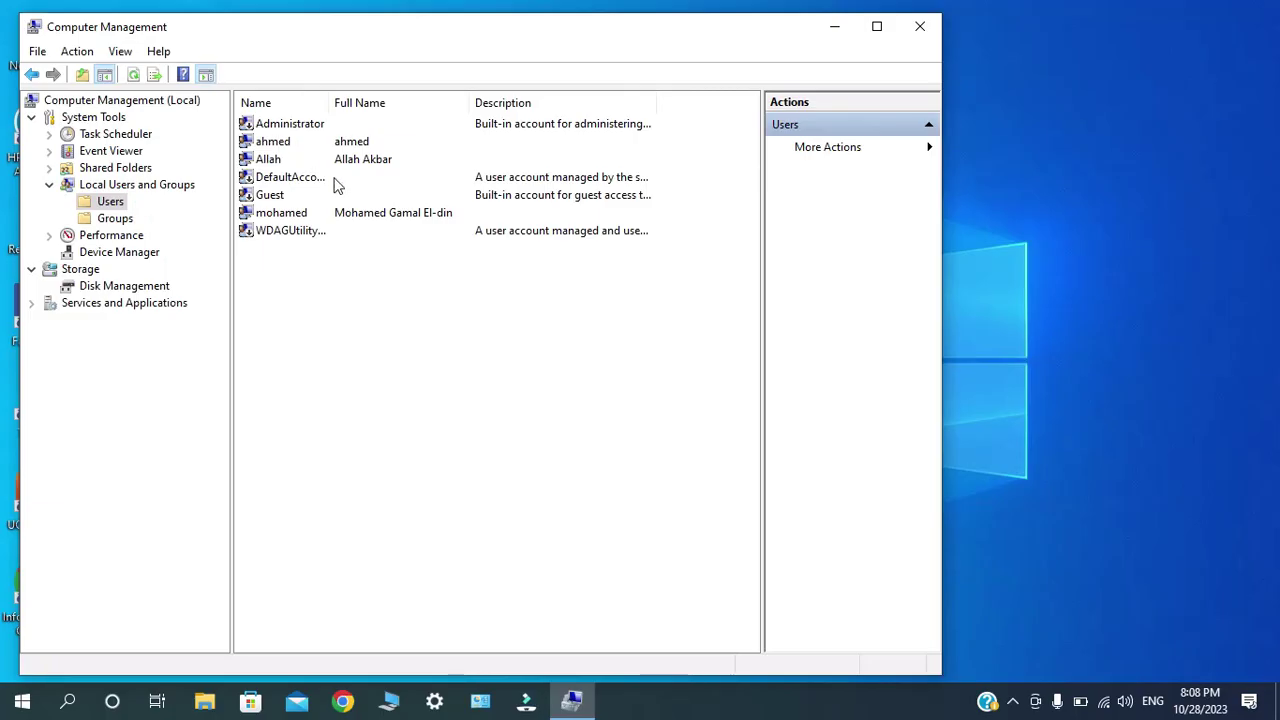
Switch the Users list view to Large Icons.
{"action": "right_click", "coordinate": [405, 299]}
{"action": "mouse_move", "coordinate": [473, 390]}
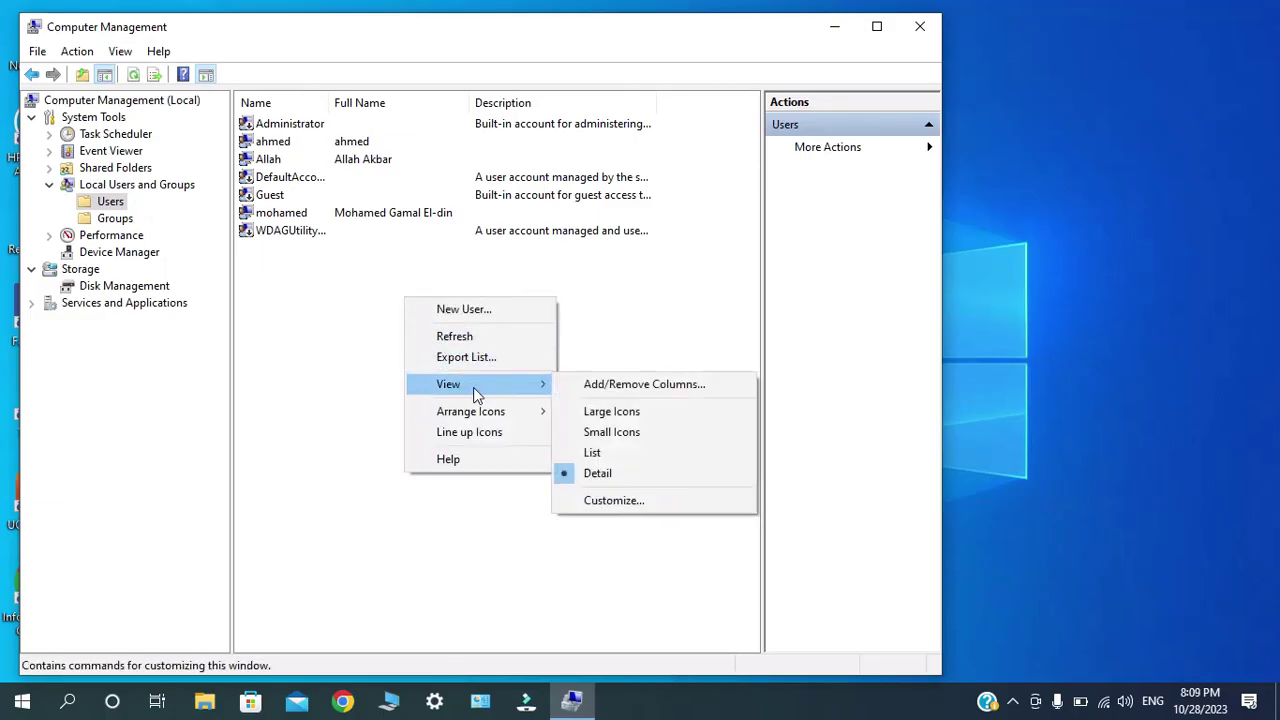
{"action": "left_click", "coordinate": [618, 411]}
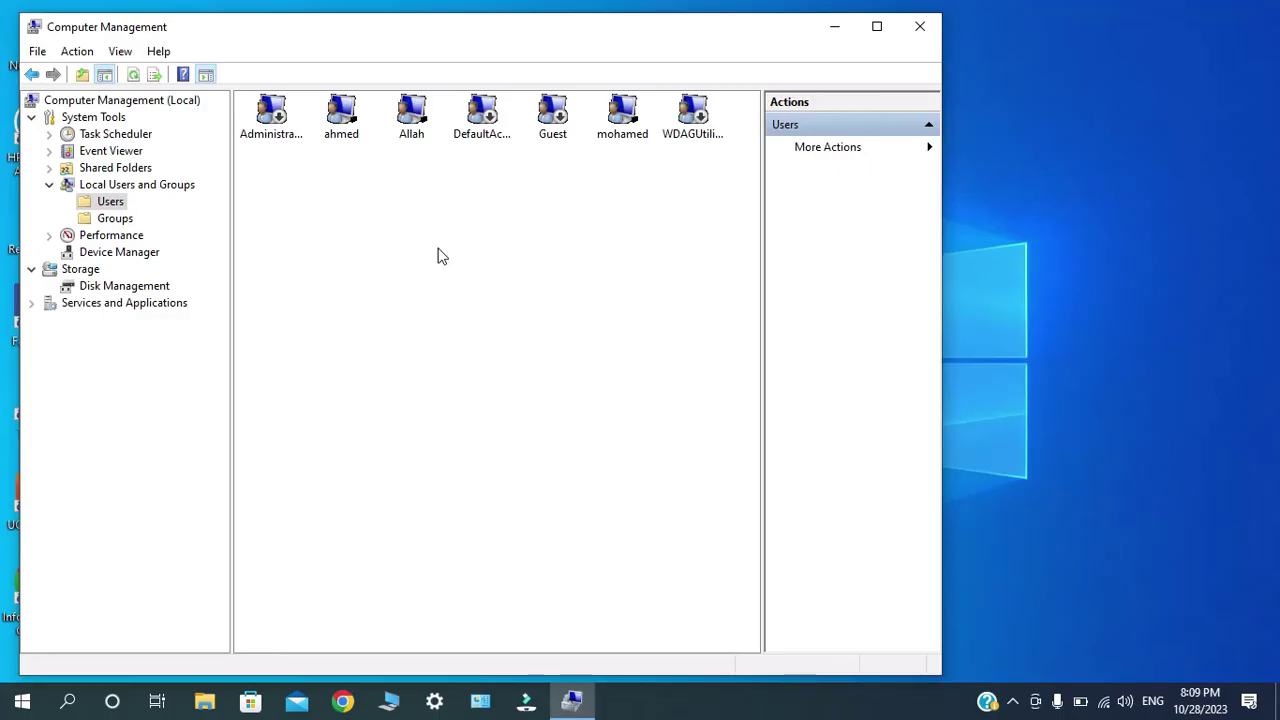
{"action": "right_click", "coordinate": [440, 255]}
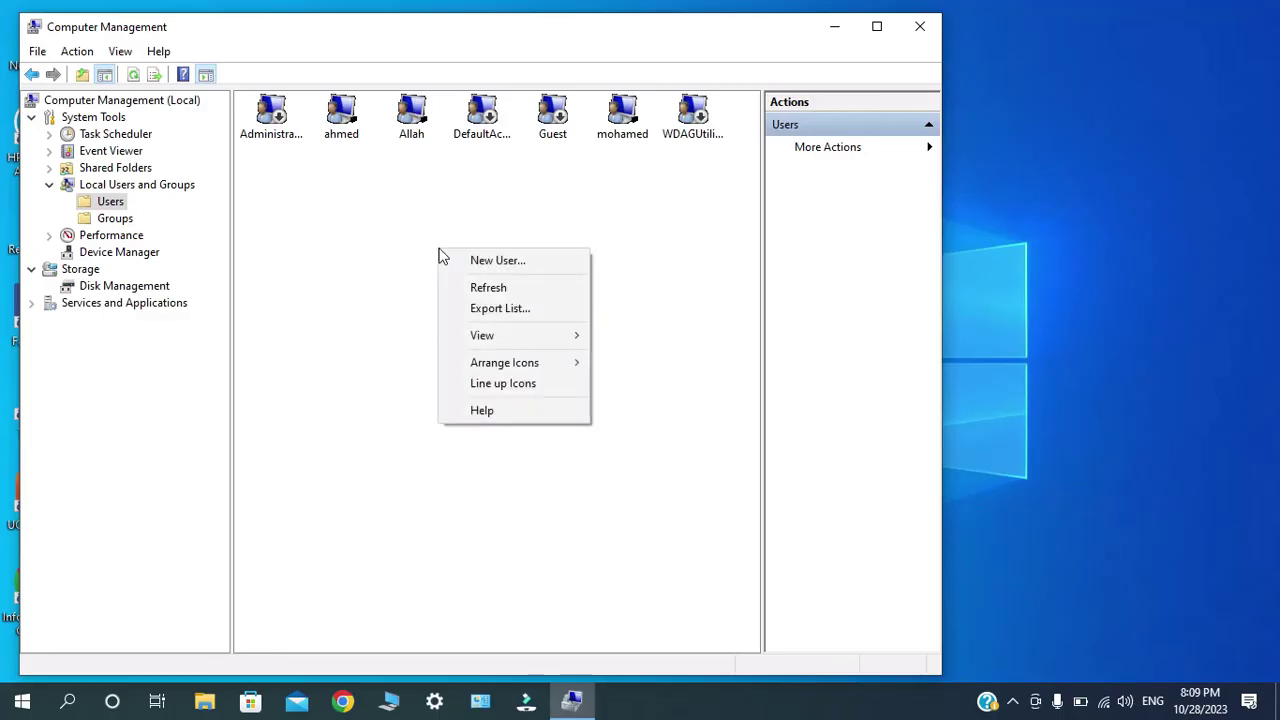
Create a new local user account named 'ali'.
{"action": "left_click", "coordinate": [468, 260]}
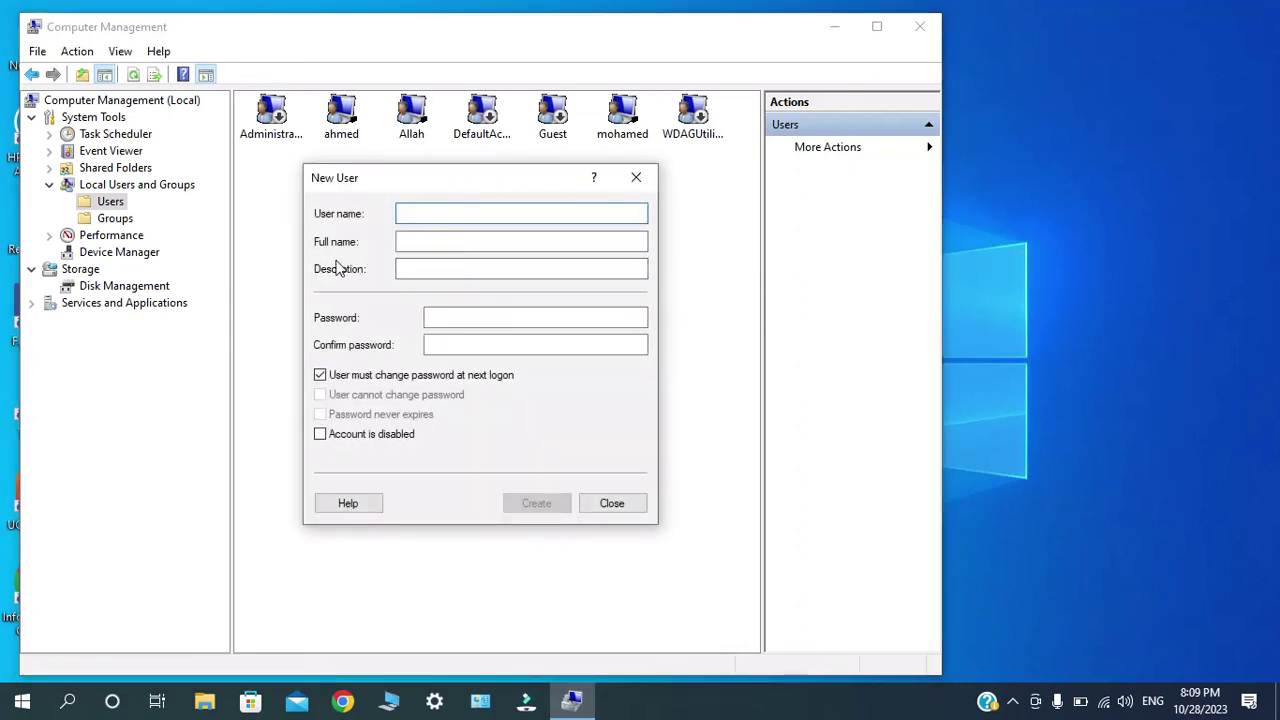
{"action": "type", "text": "ali"}
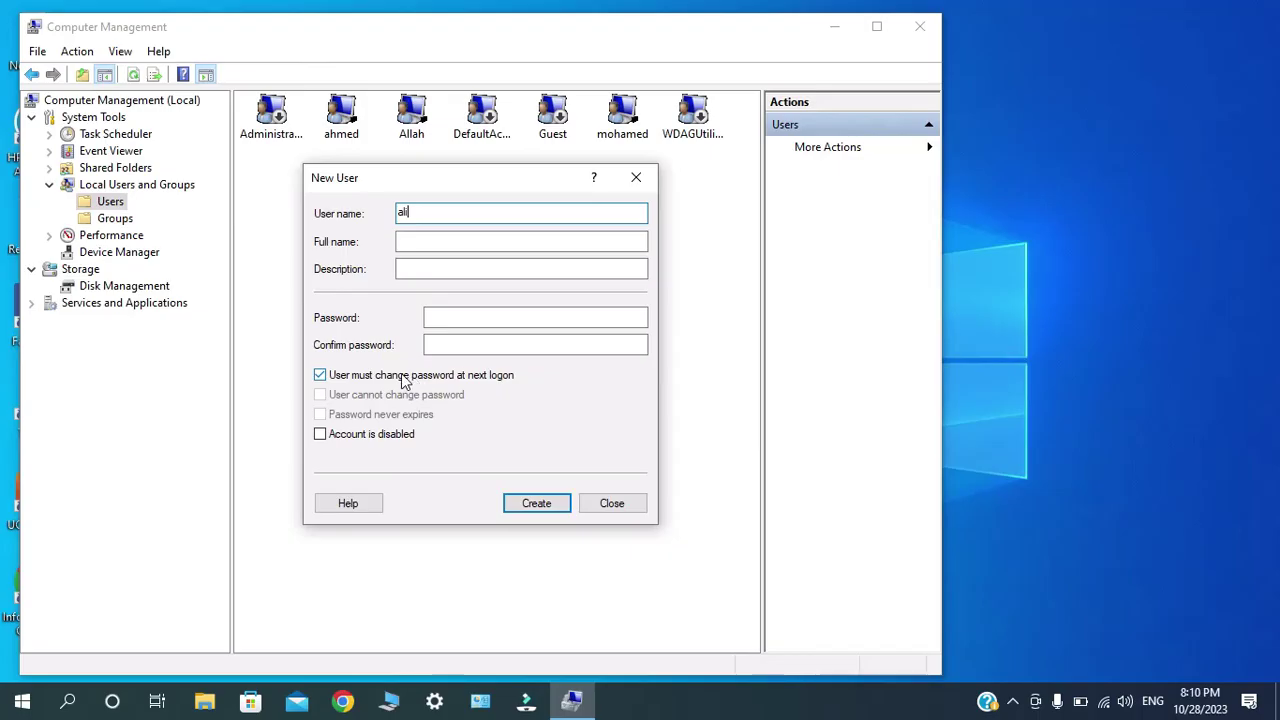
{"action": "left_click", "coordinate": [538, 507]}
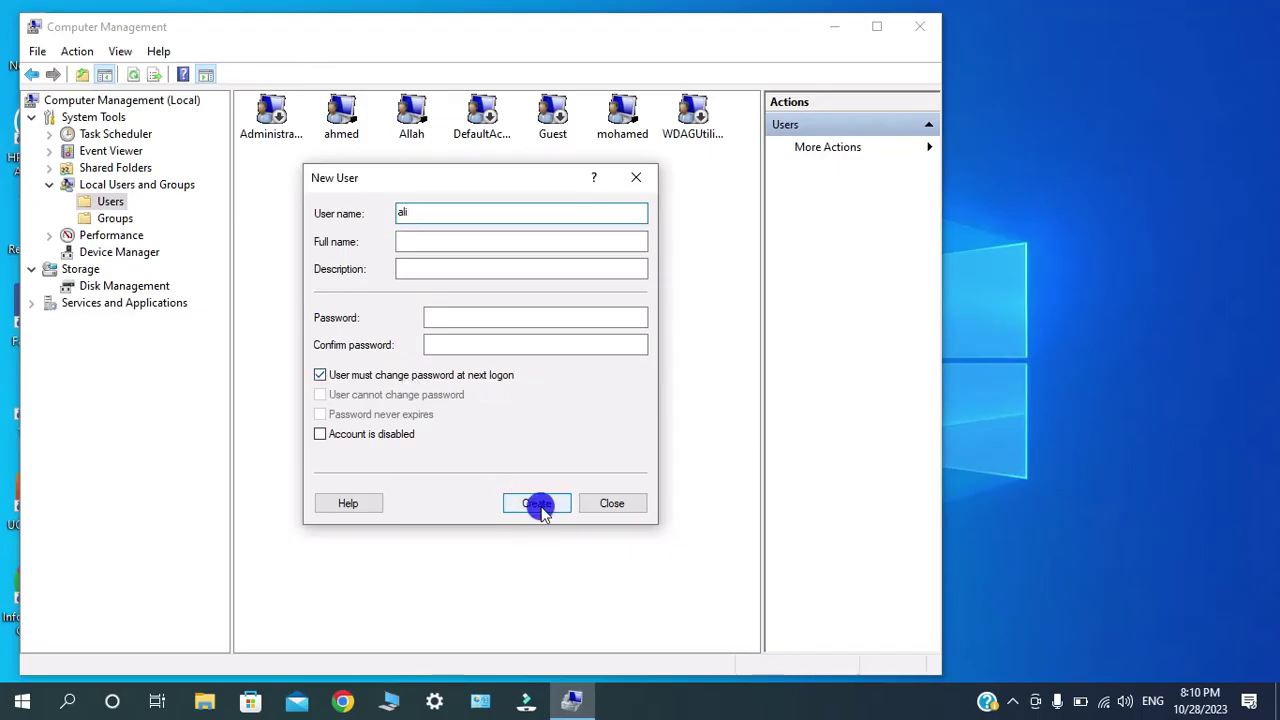
{"action": "left_click", "coordinate": [611, 503]}
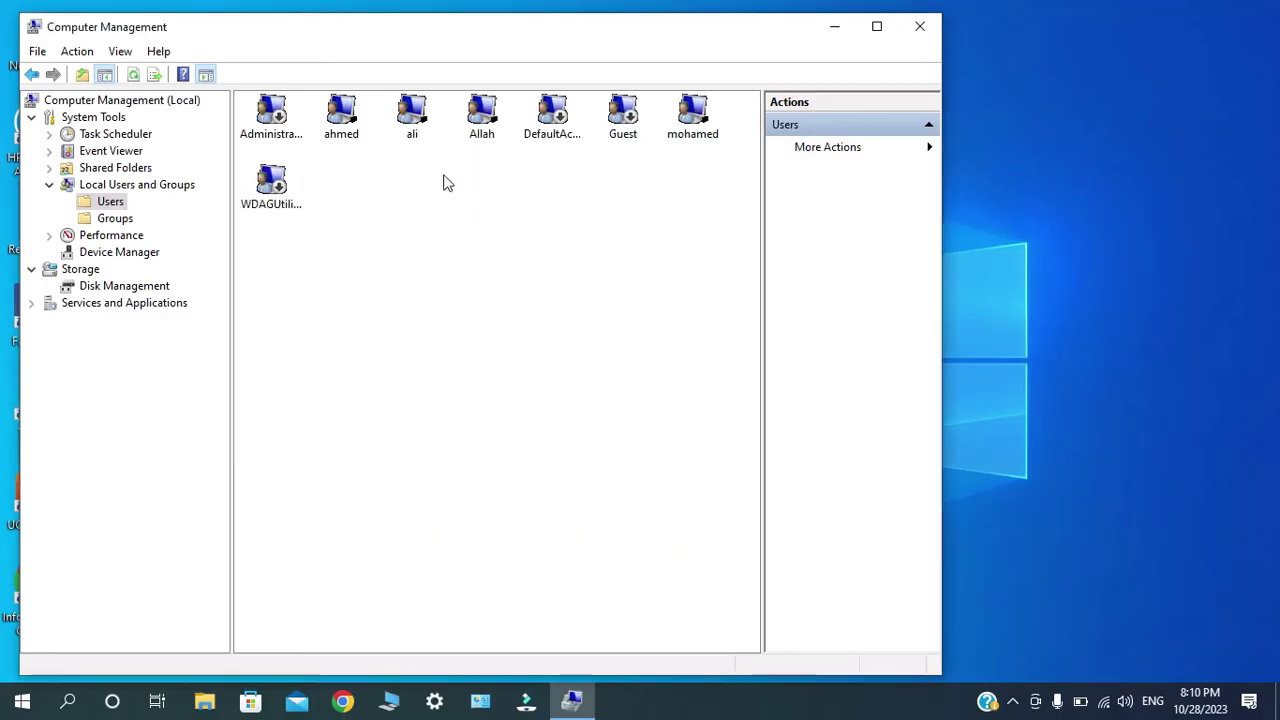
Select the new ali account in the Users list.
{"action": "left_click", "coordinate": [422, 142]}
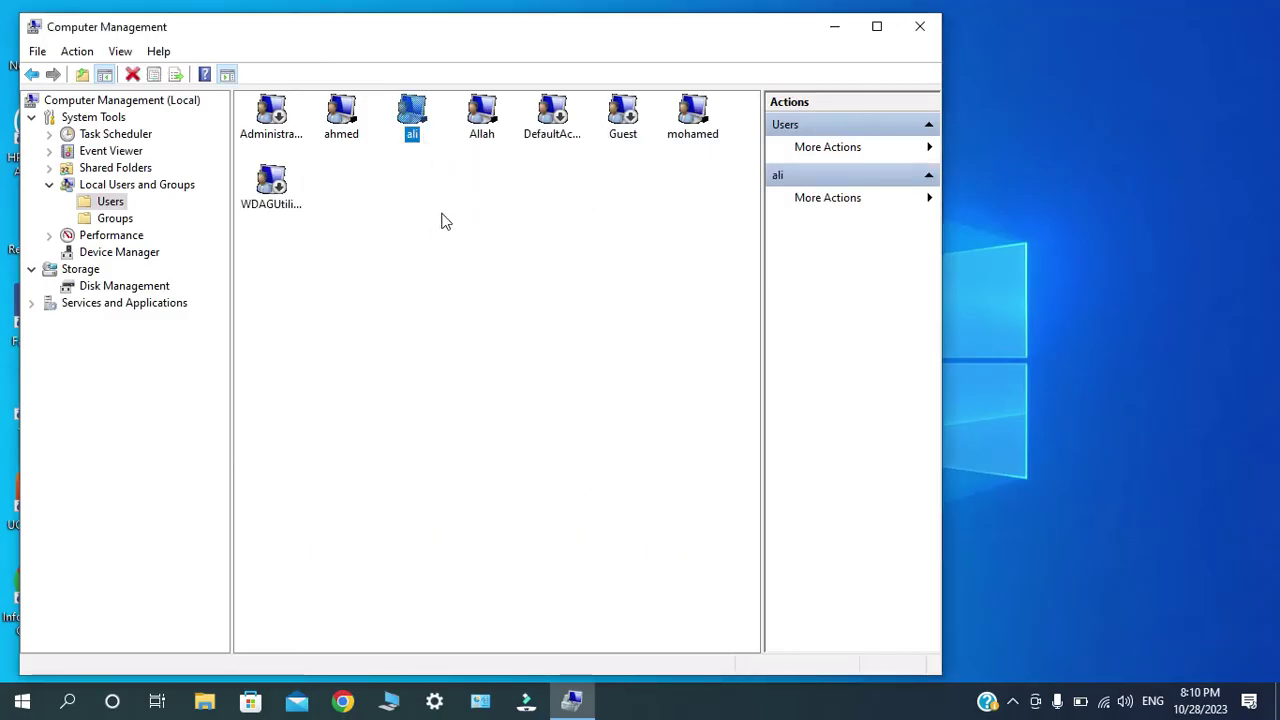
{"action": "left_click", "coordinate": [412, 134]}
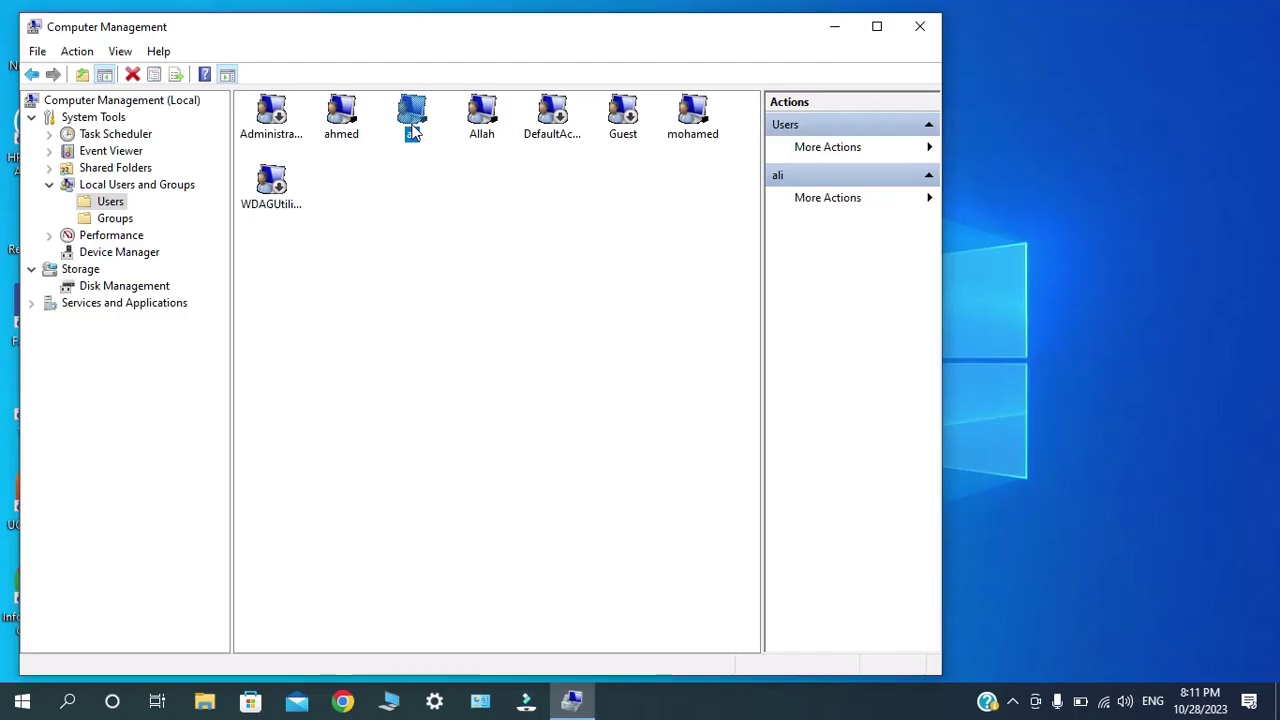
{"action": "left_click", "coordinate": [413, 129]}
In ali's properties, remove the Users group from its Member Of list.
{"action": "right_click", "coordinate": [413, 131]}
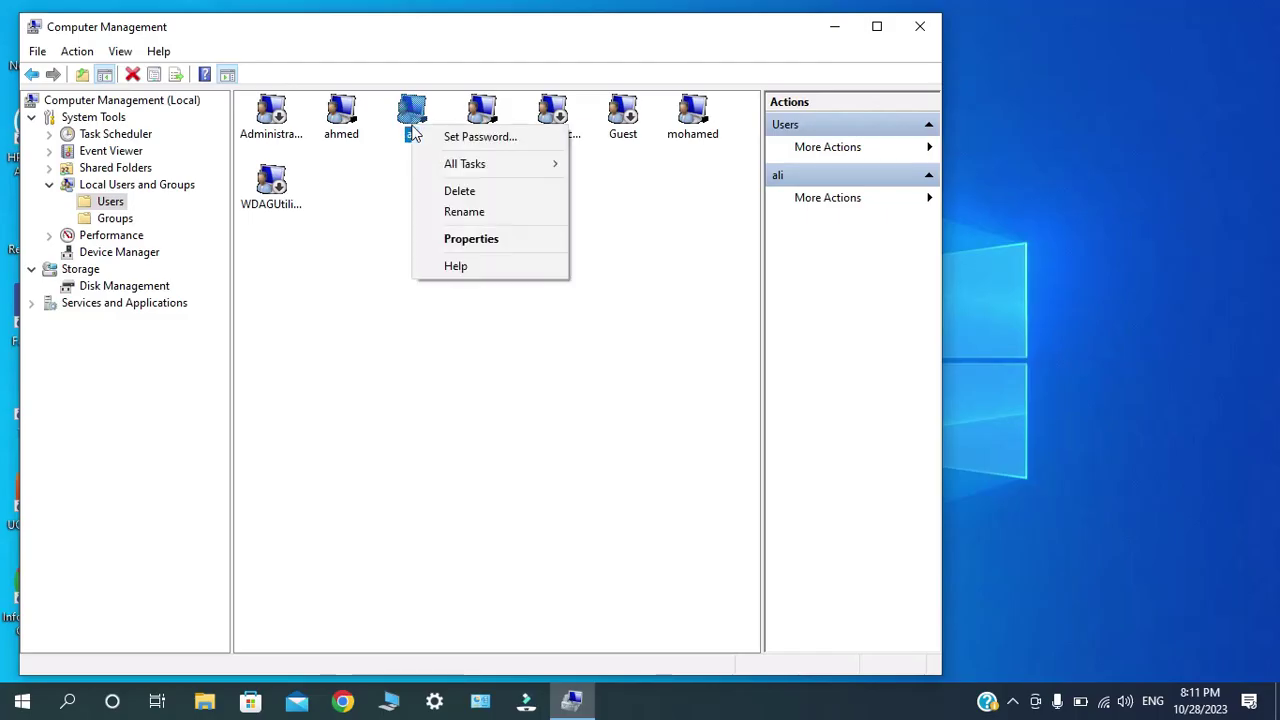
{"action": "left_click", "coordinate": [441, 247]}
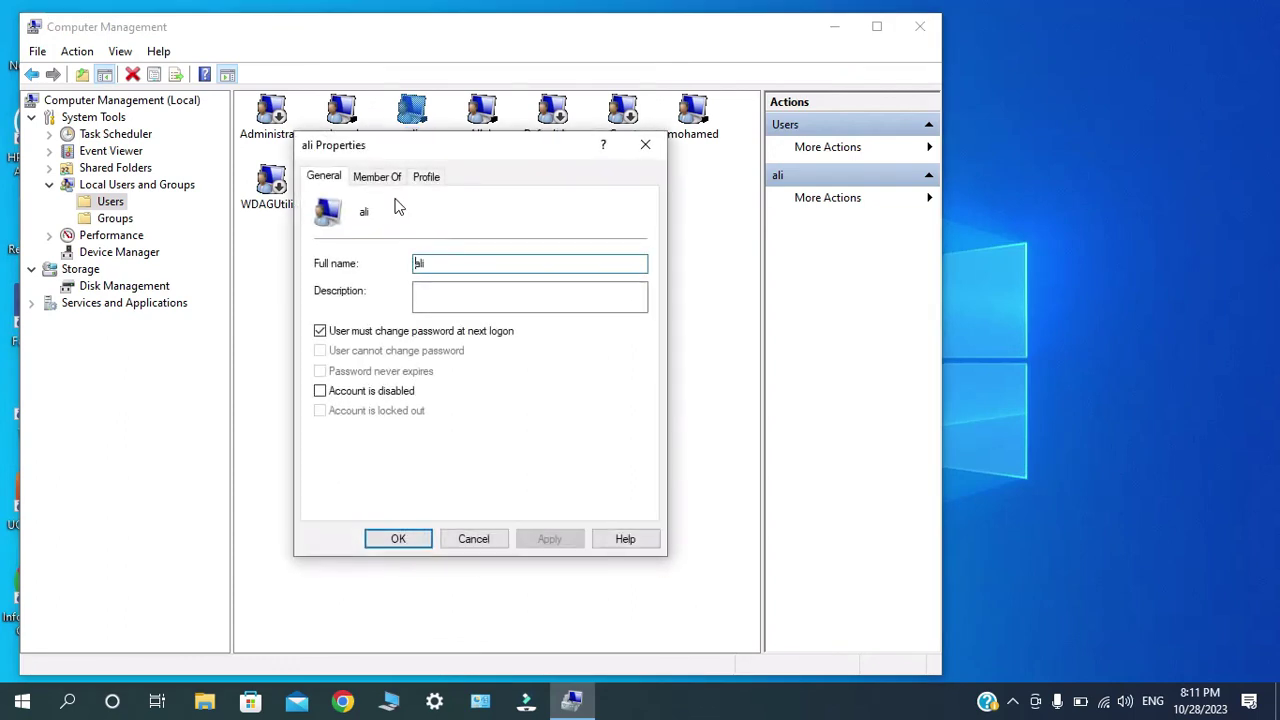
{"action": "left_click", "coordinate": [383, 183]}
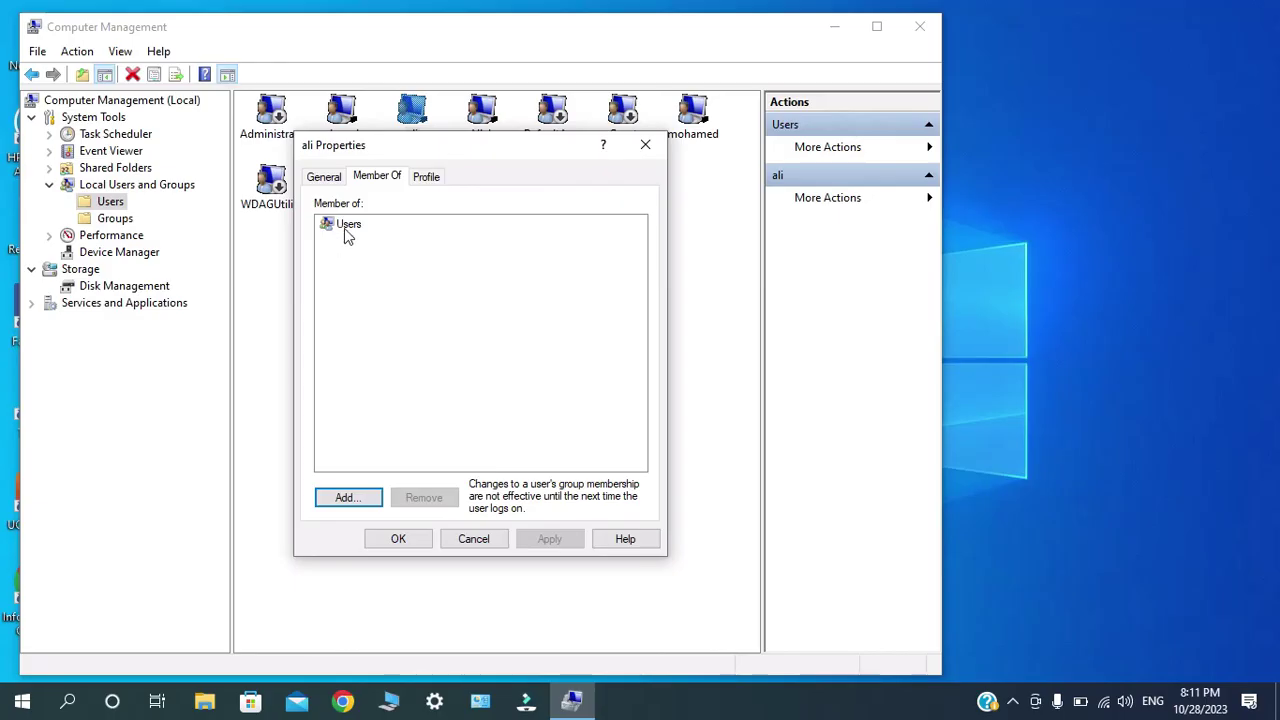
{"action": "left_click", "coordinate": [345, 228]}
{"action": "left_click", "coordinate": [437, 508]}
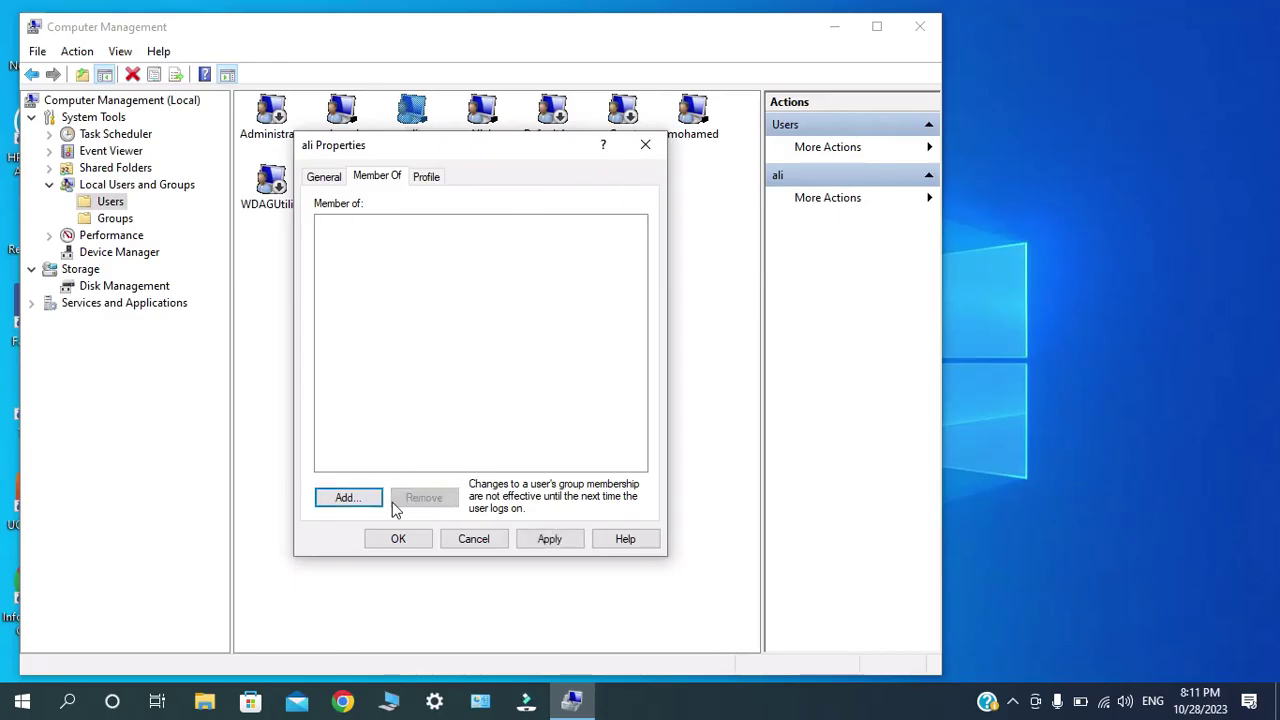
Add ali to the Administrators group, then apply and close the properties.
{"action": "left_click", "coordinate": [347, 500]}
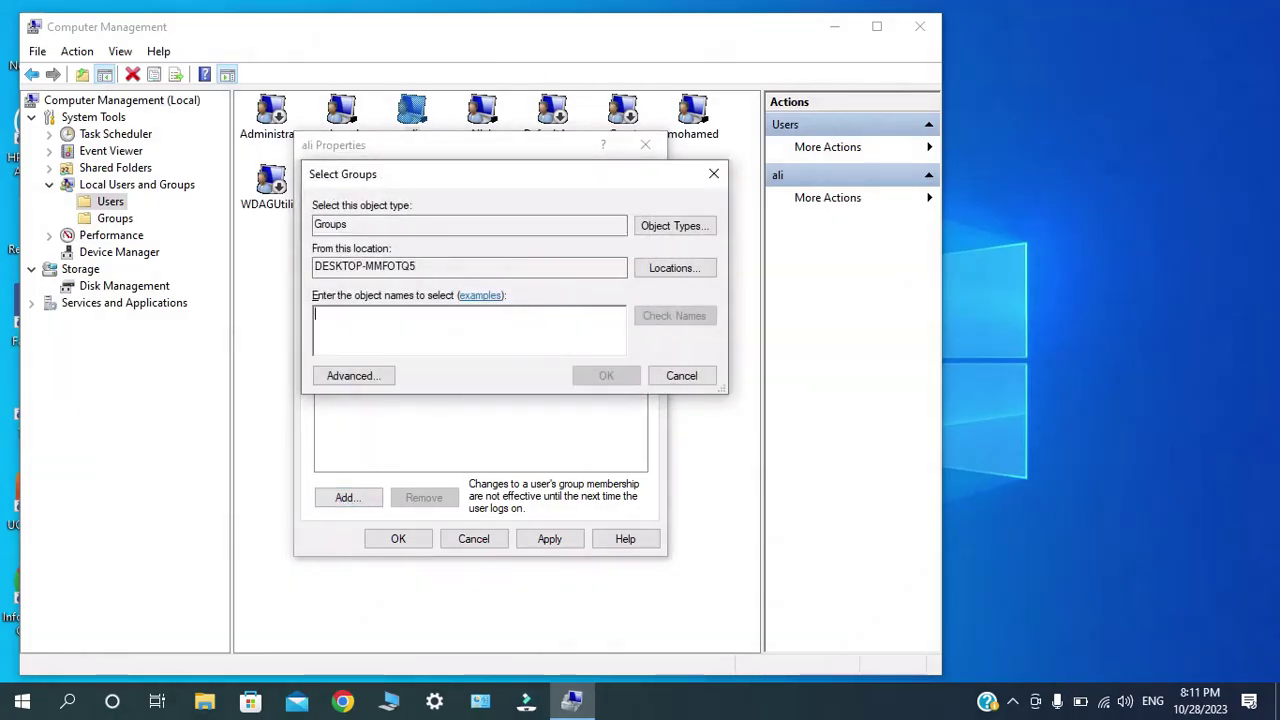
{"action": "type", "text": "administrat"}
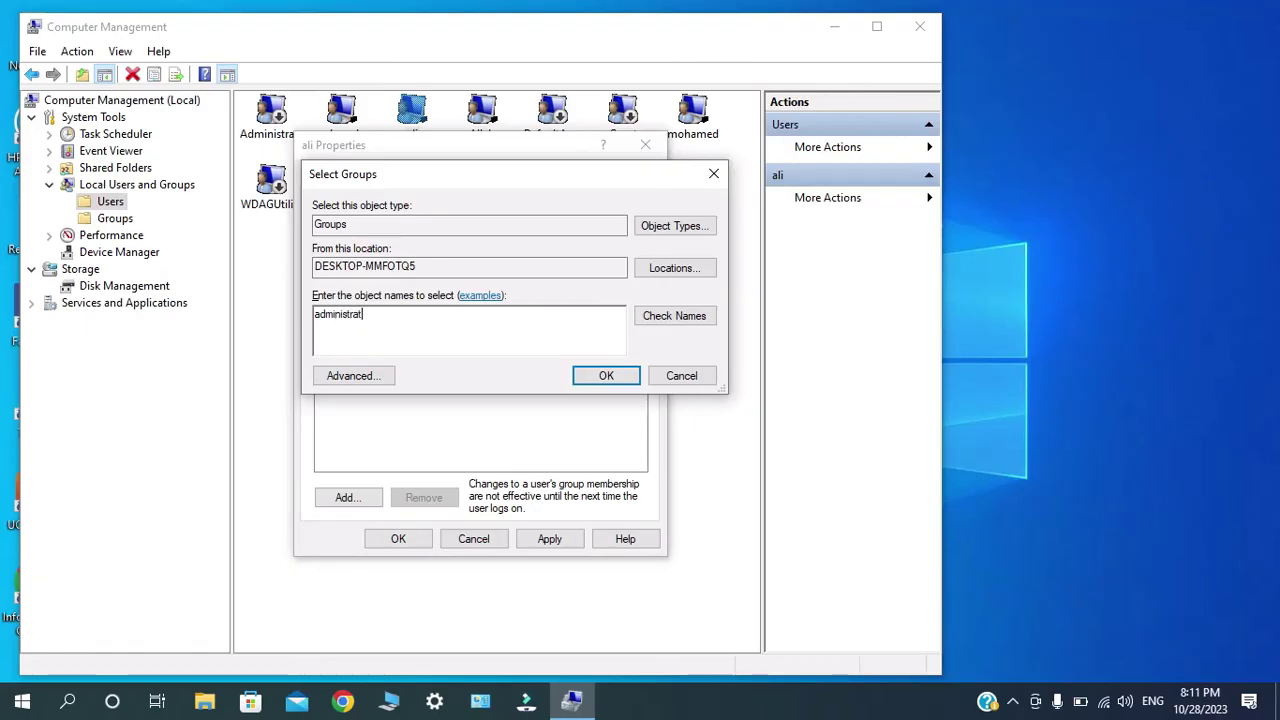
{"action": "type", "text": "ors"}
{"action": "left_click", "coordinate": [659, 322]}
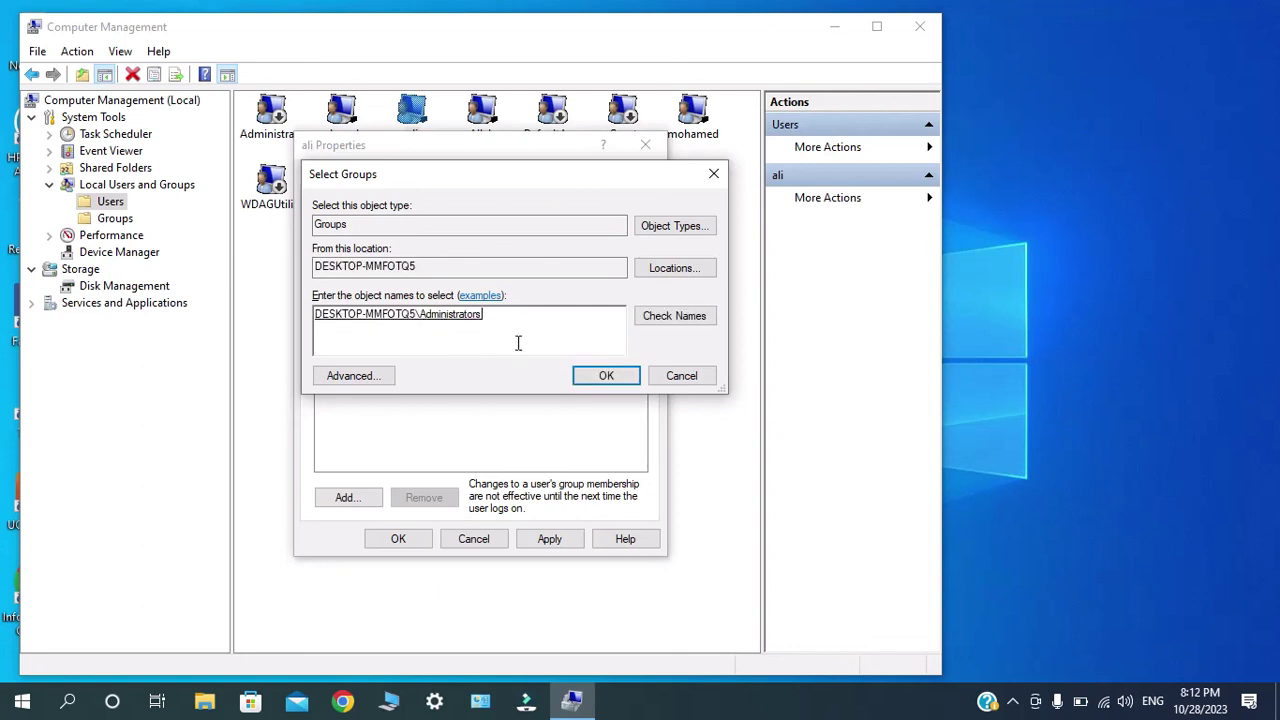
{"action": "left_click", "coordinate": [604, 374]}
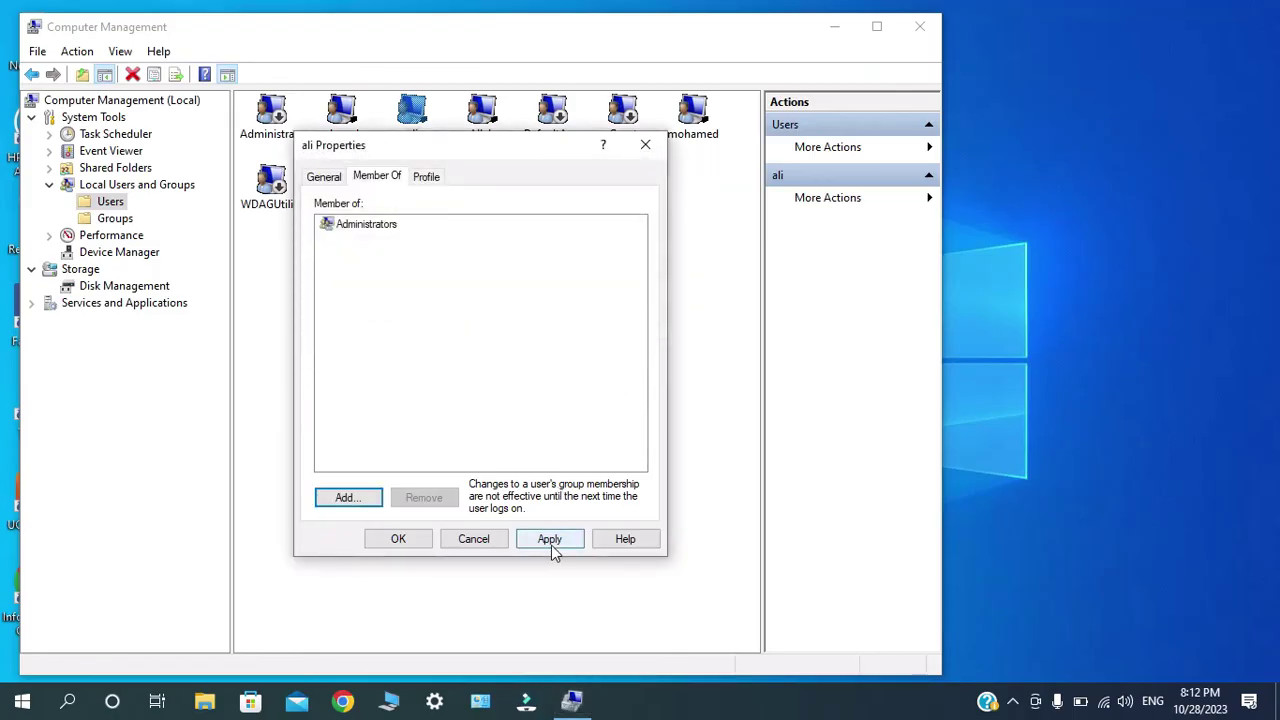
{"action": "left_click", "coordinate": [550, 541]}
{"action": "left_click", "coordinate": [406, 540]}
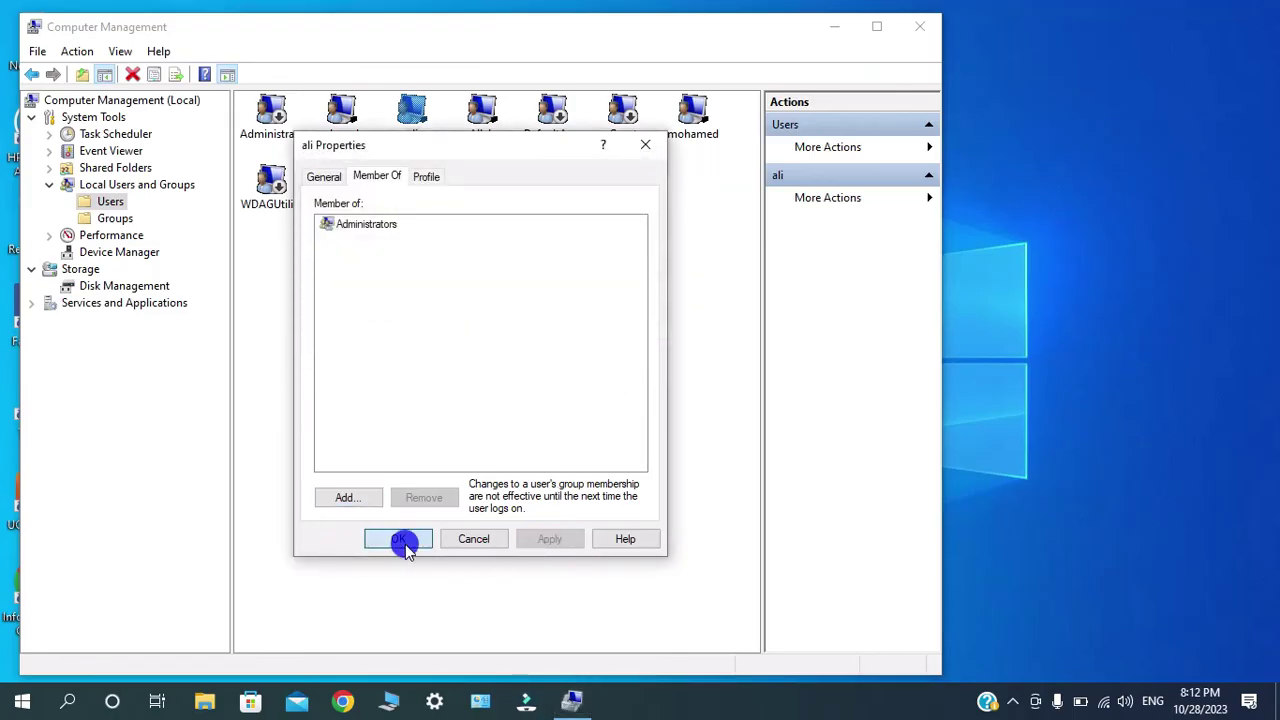
{"action": "left_click", "coordinate": [408, 144]}
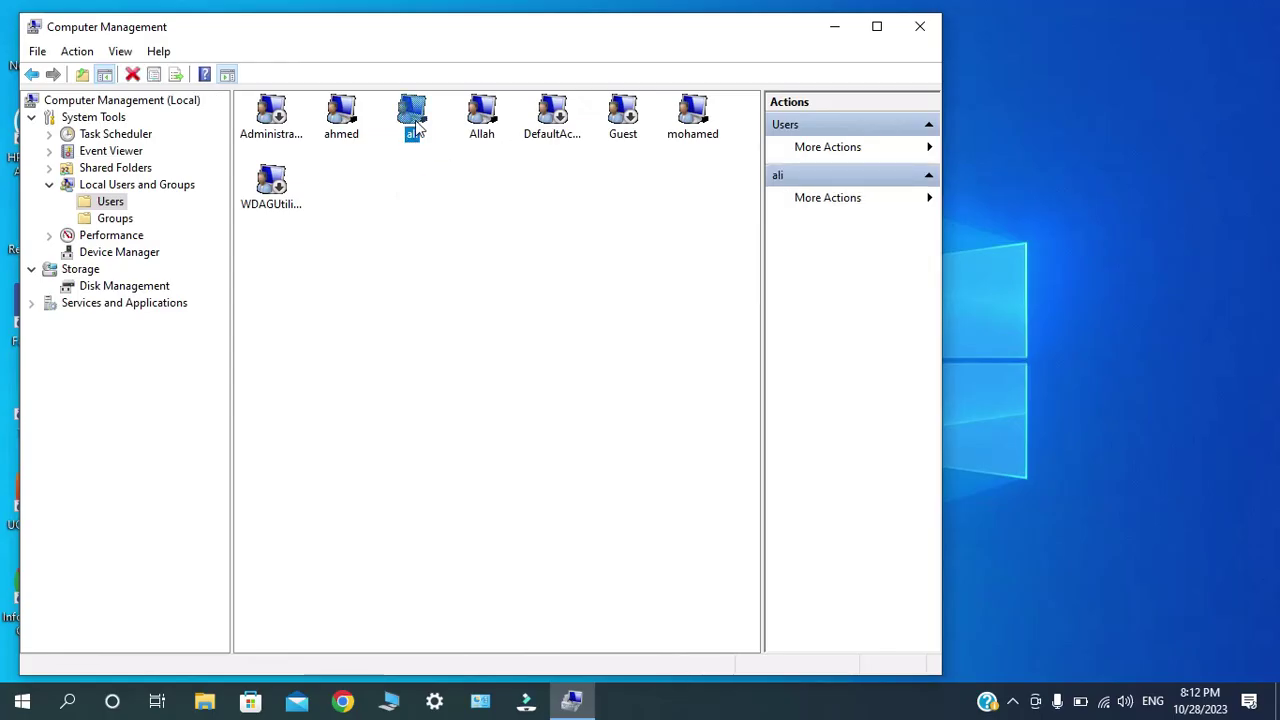
{"action": "right_click", "coordinate": [418, 124]}
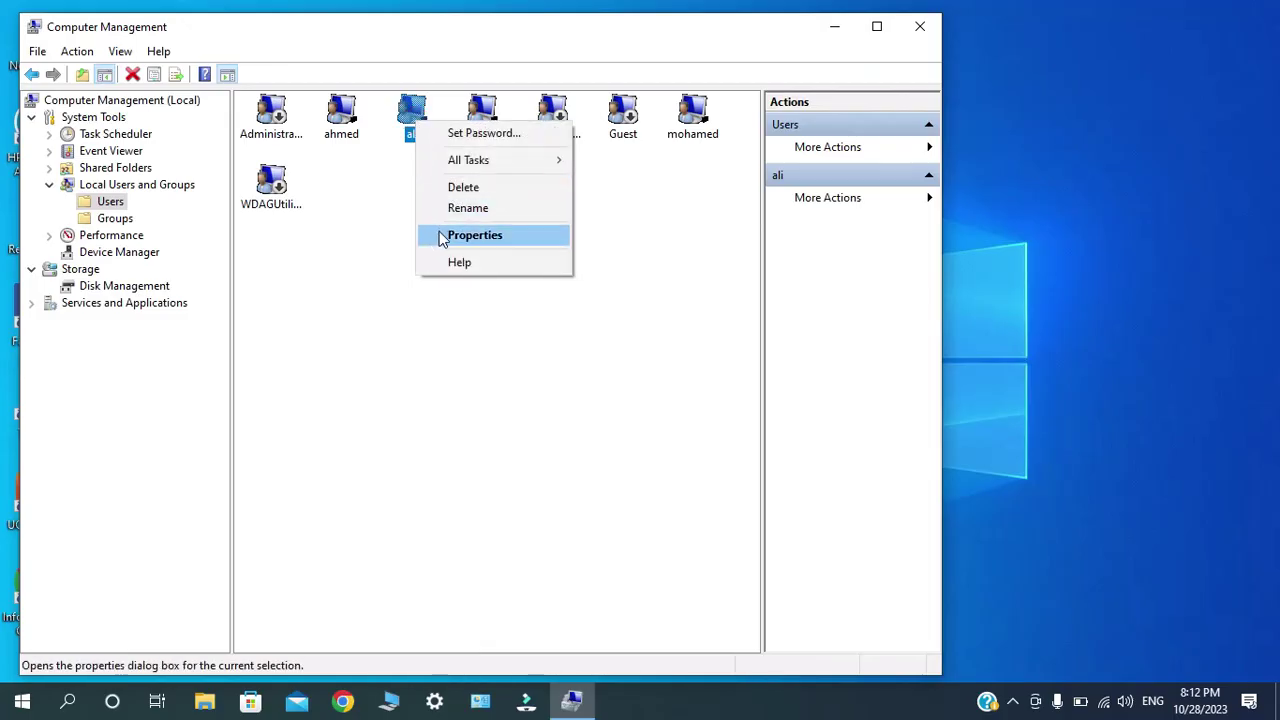
{"action": "left_click", "coordinate": [475, 235]}
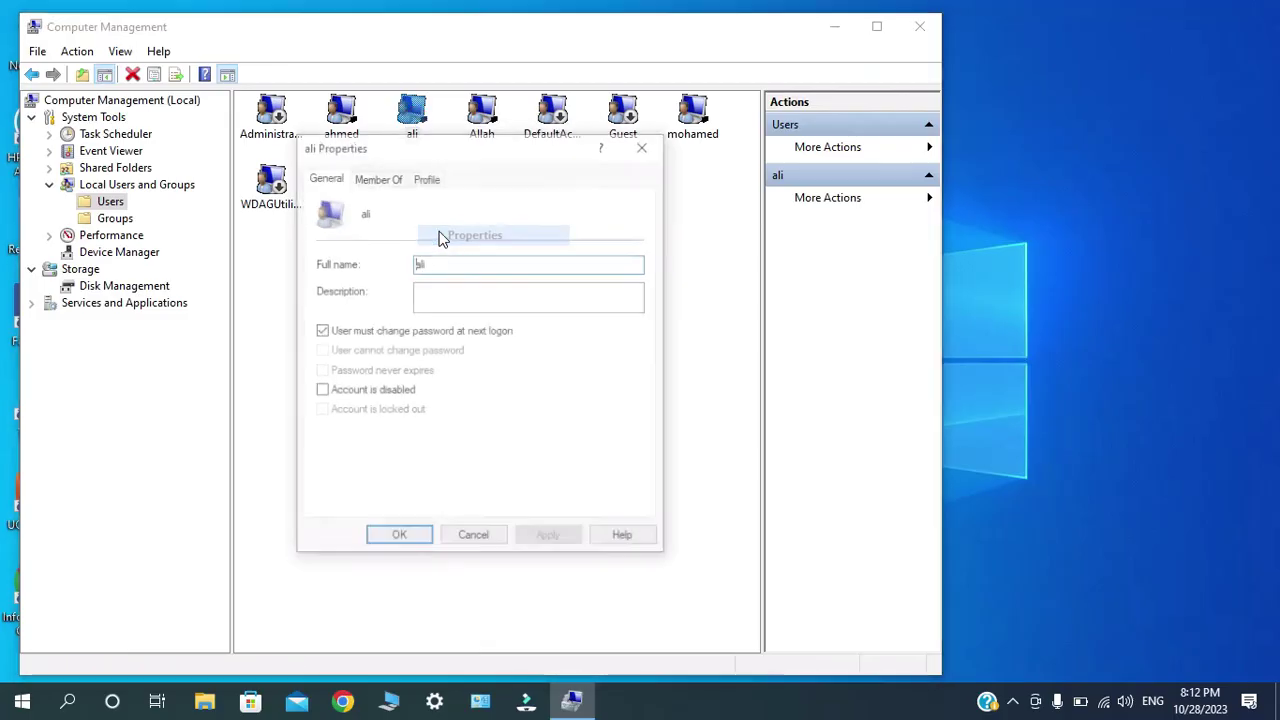
{"action": "left_click", "coordinate": [378, 180]}
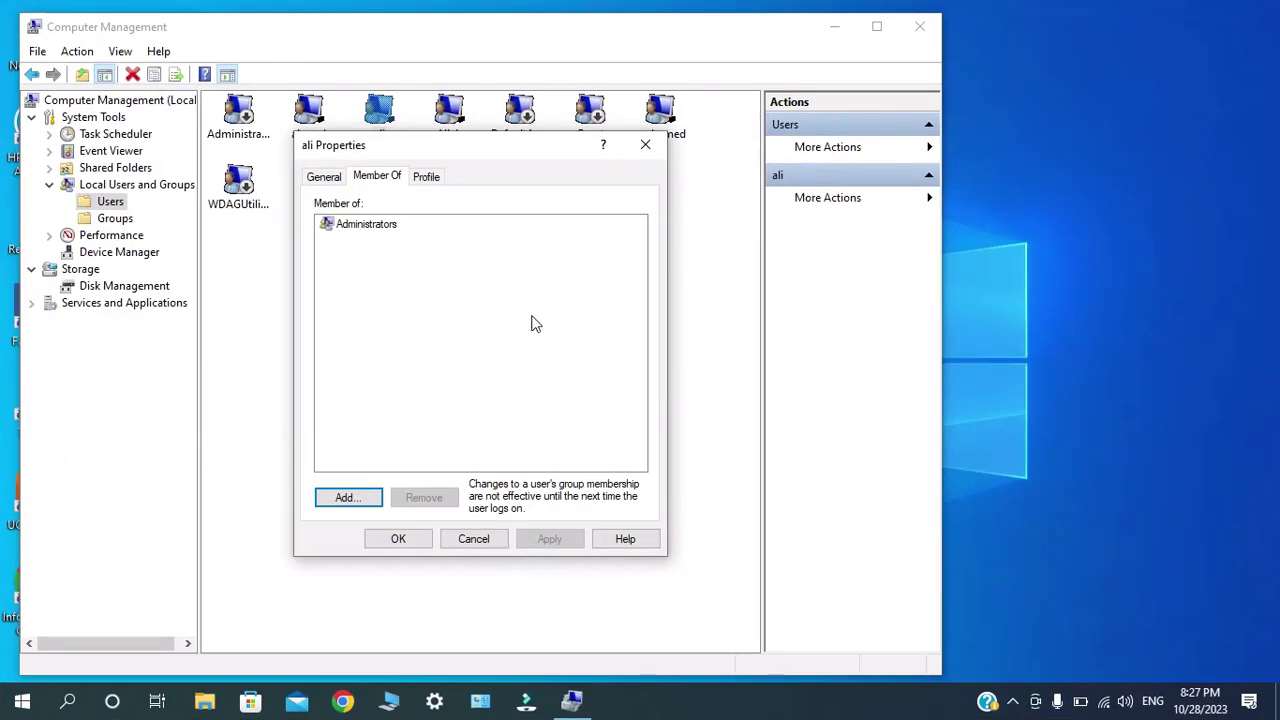
{"action": "left_click", "coordinate": [645, 145]}
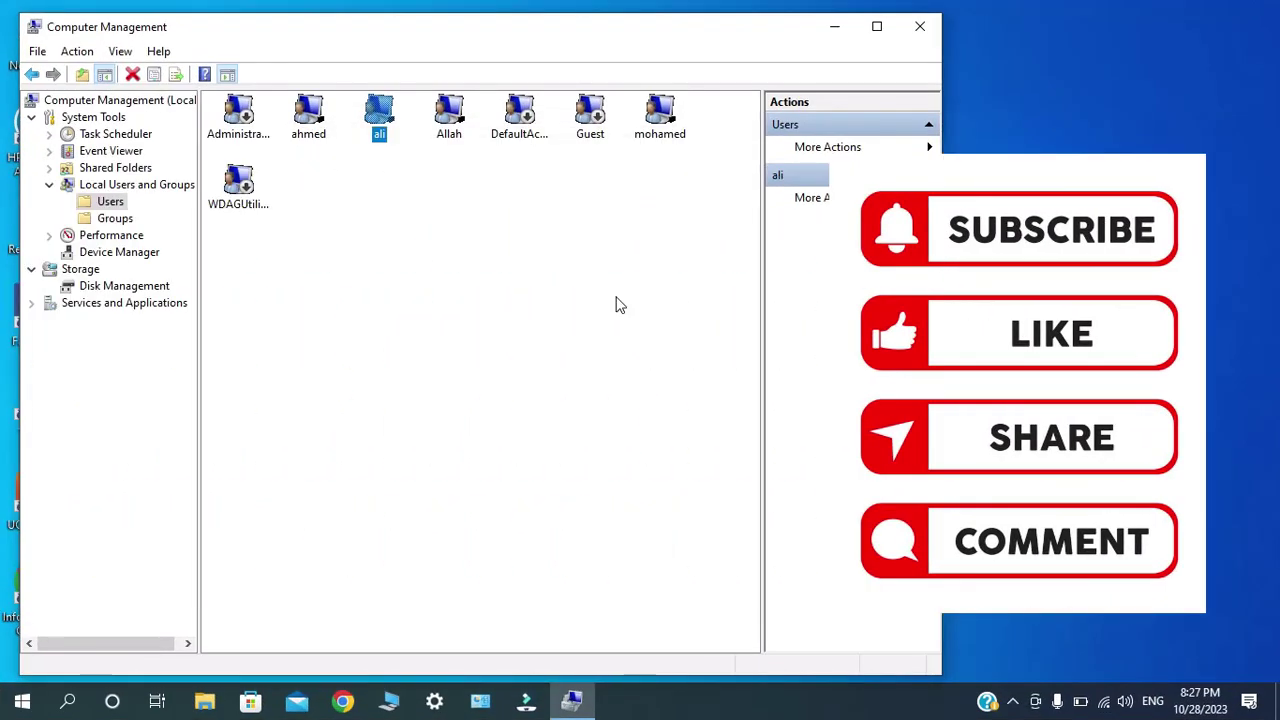